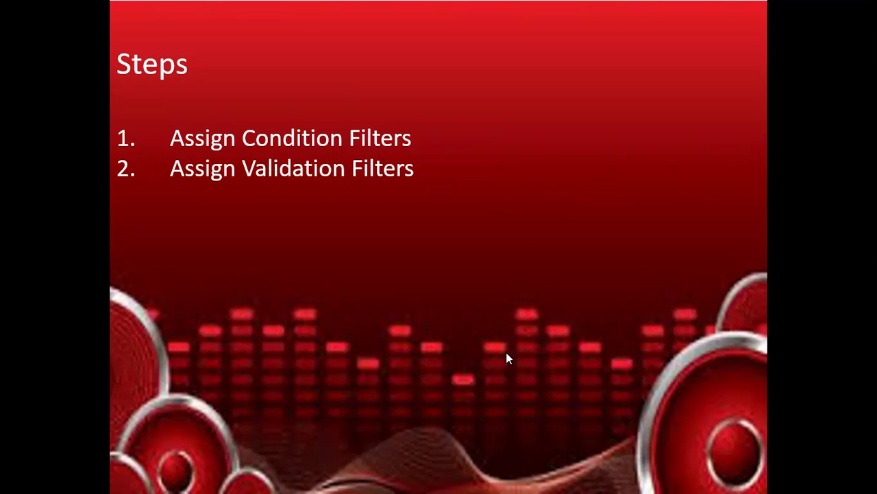
Step: Leave the slide show, switch to the Excel implementation workbook and review the ledger name and segments on the COA, Calendar, and Ledger sheet
key("Escape")
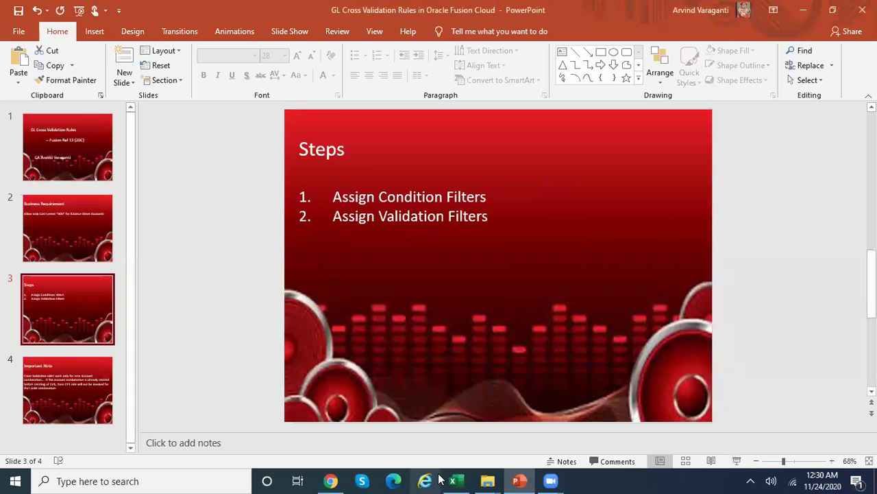
left_click(453, 481)
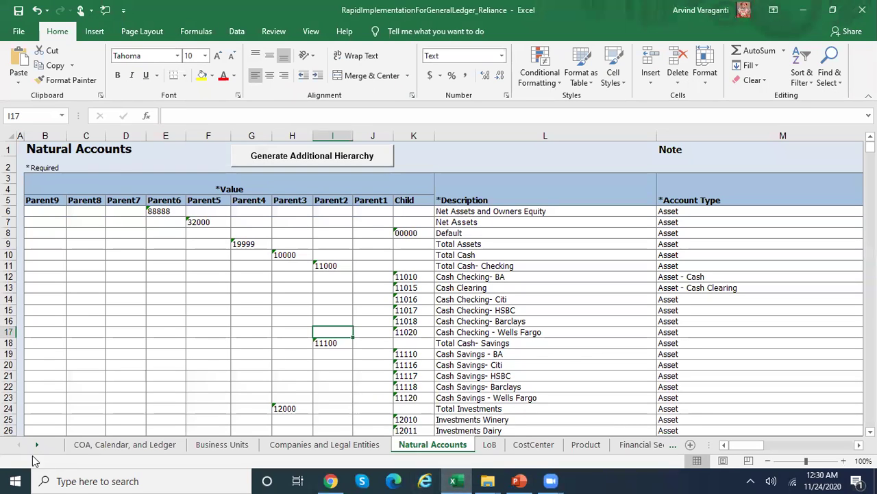
left_click(114, 446)
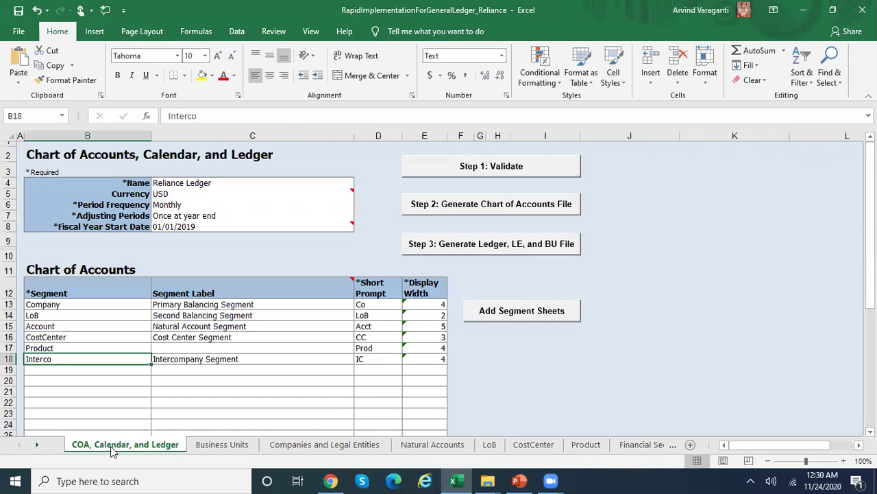
left_click(201, 186)
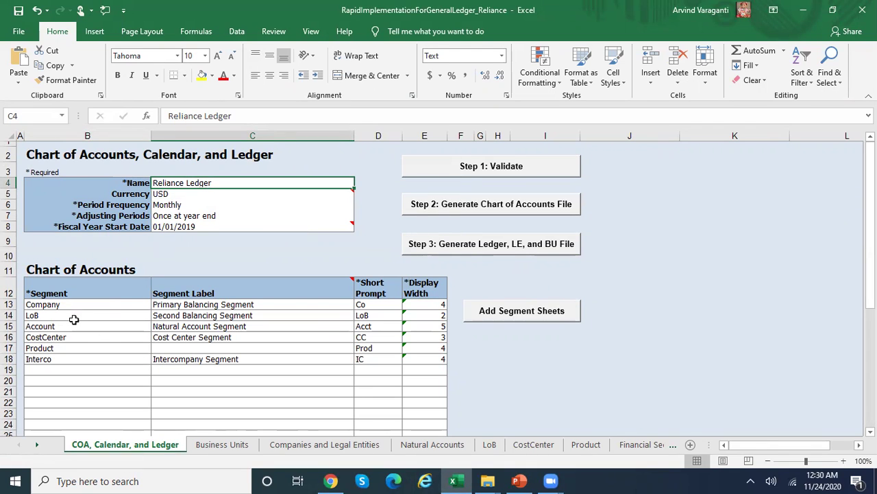
left_click(81, 358)
Step: Examine the Natural Accounts sheet to find where the balance sheet account range ends, checking account types down to the last Owner's Equity account
left_click(449, 446)
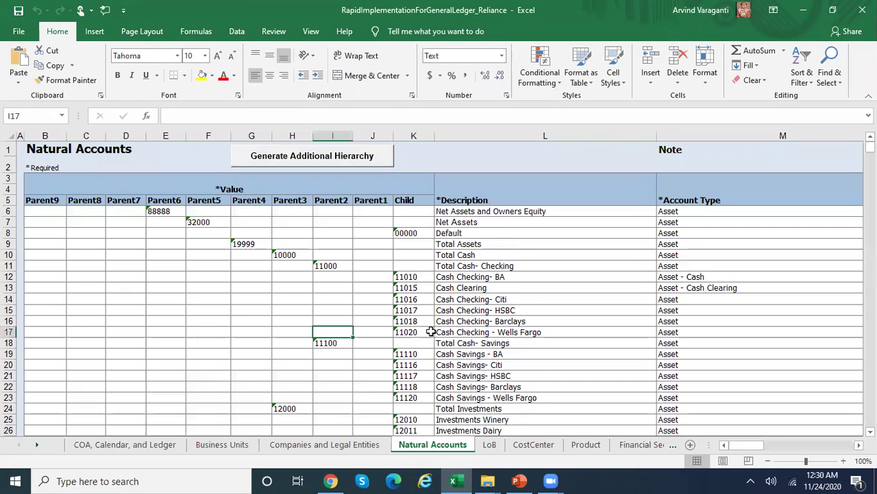
left_click(684, 224)
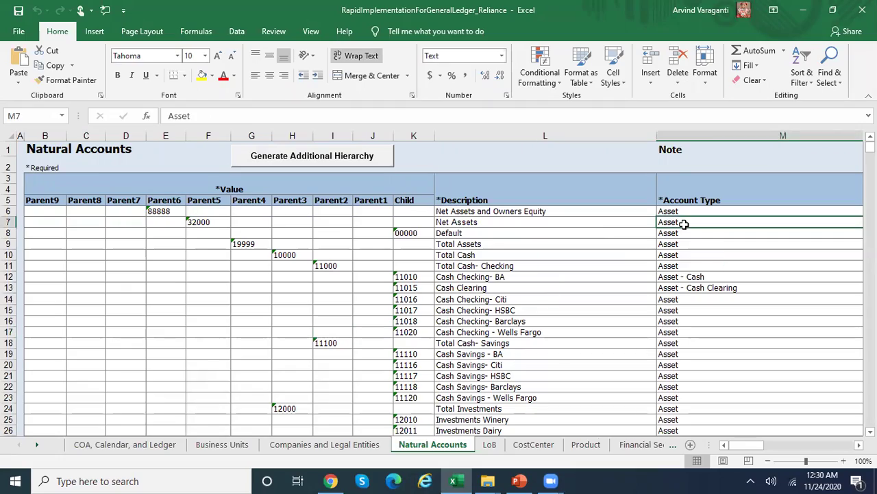
key("Page_Down")
key("Page_Down")
key("Page_Down")
key("Page_Down")
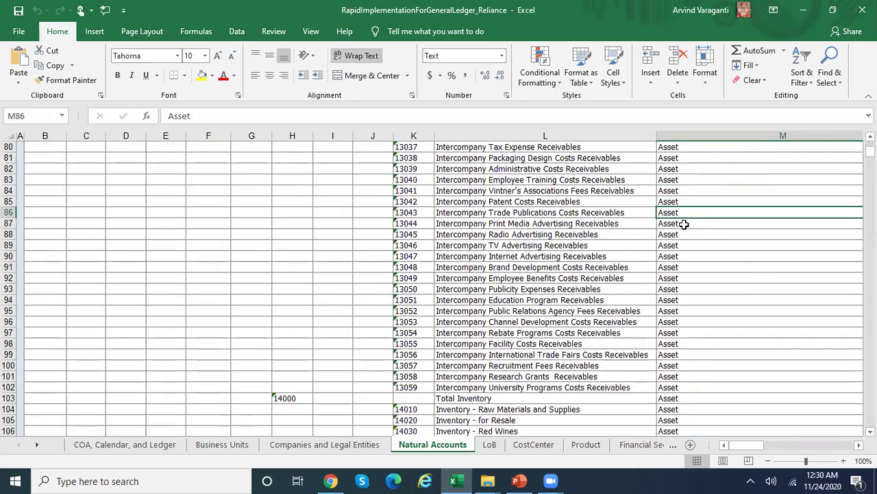
key("Page_Down")
key("Page_Down")
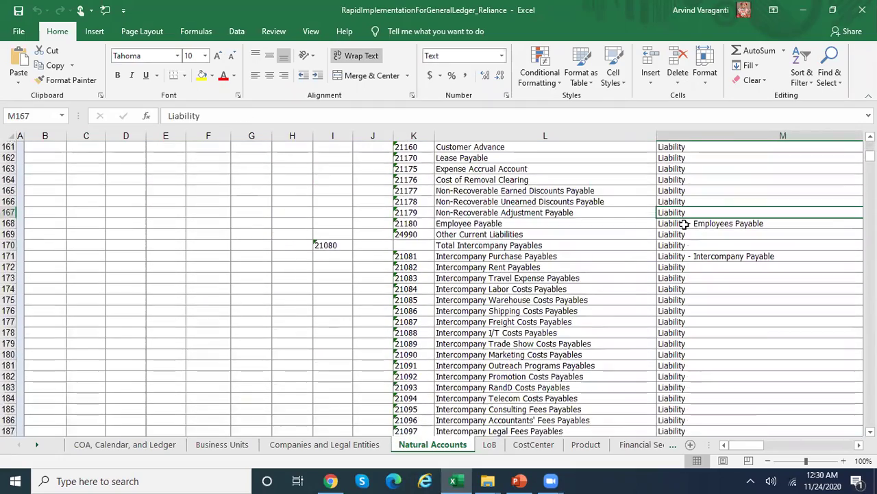
key("Page_Down")
key("Page_Down")
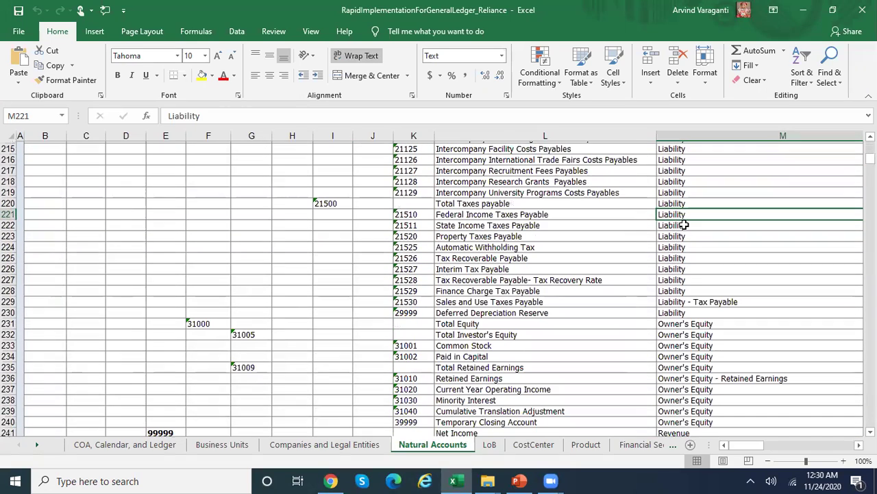
left_click(408, 422)
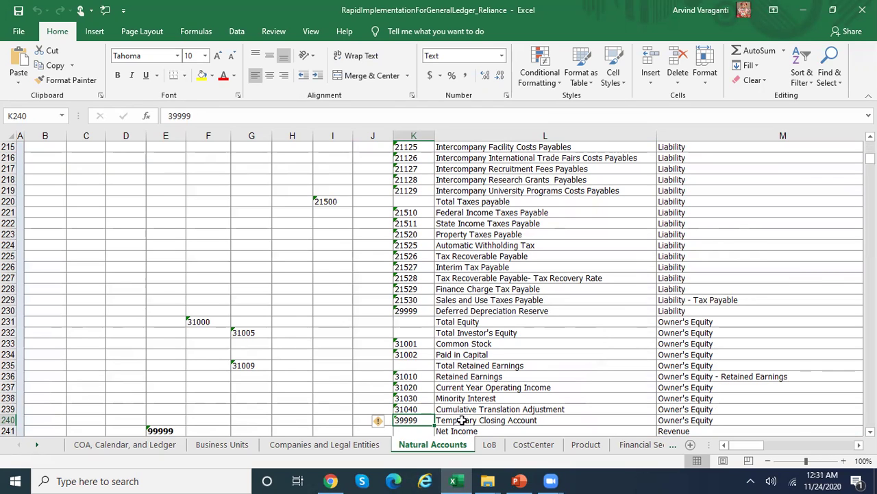
Step: Switch to Oracle Applications in Chrome and open Setup and Maintenance
left_click(332, 481)
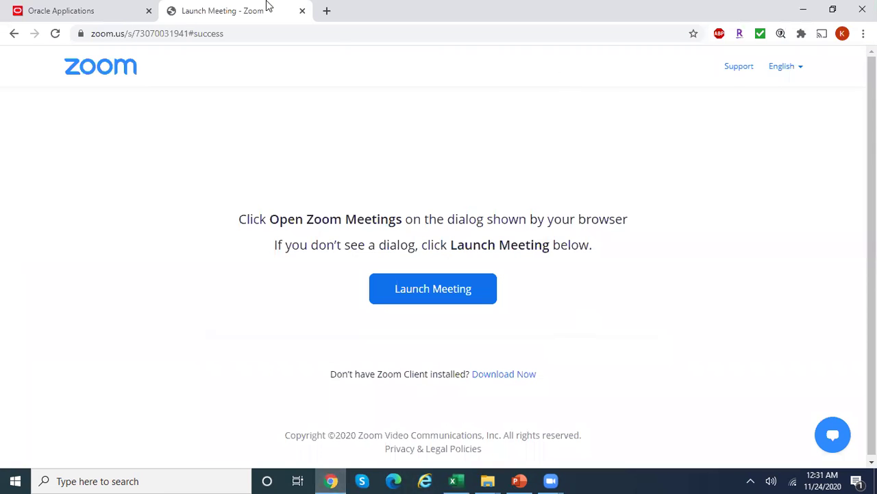
left_click(121, 16)
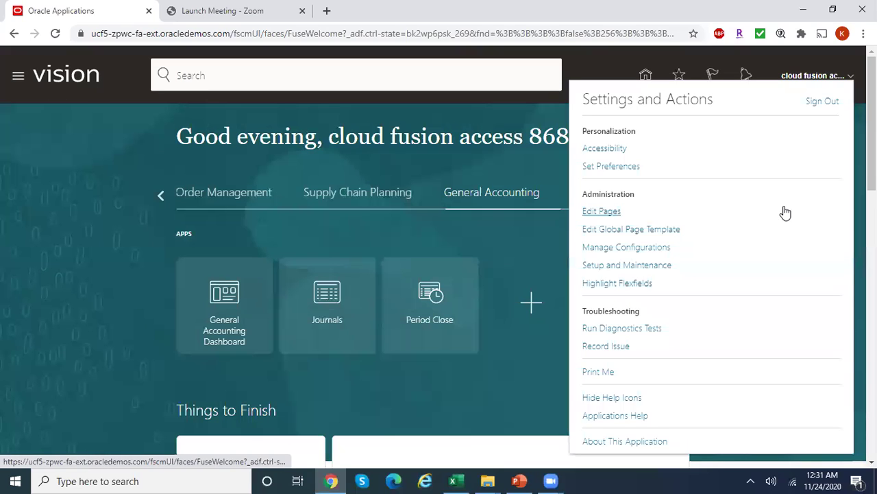
left_click(656, 266)
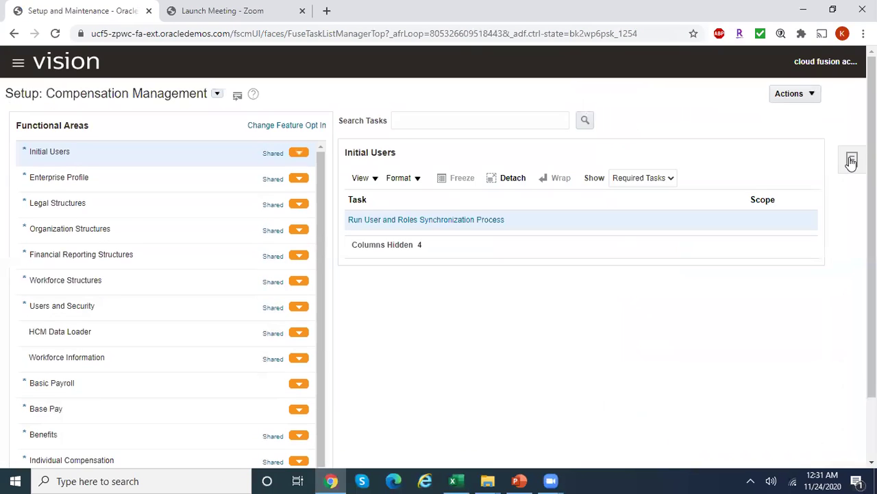
Step: Search the setup tasks for Manage%Cross% and open the Manage Cross-Validation Rules task
left_click(837, 173)
left_click(766, 206)
left_click(299, 124)
left_click(290, 169)
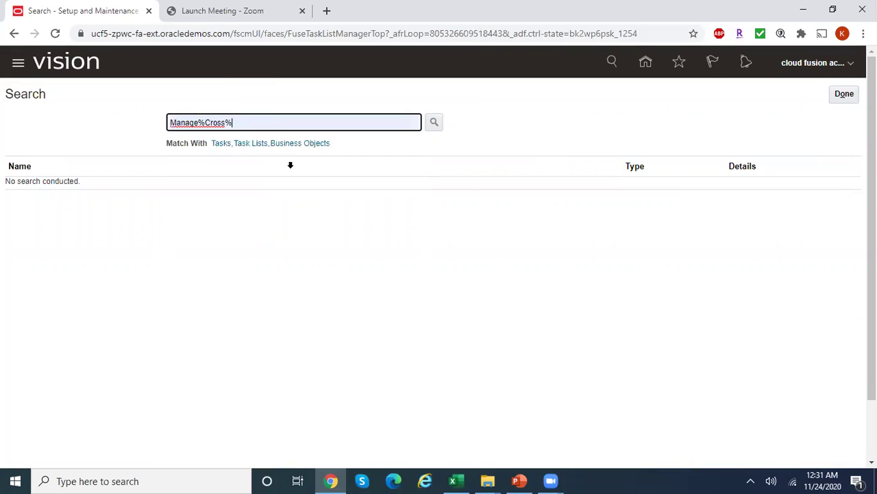
left_click(434, 122)
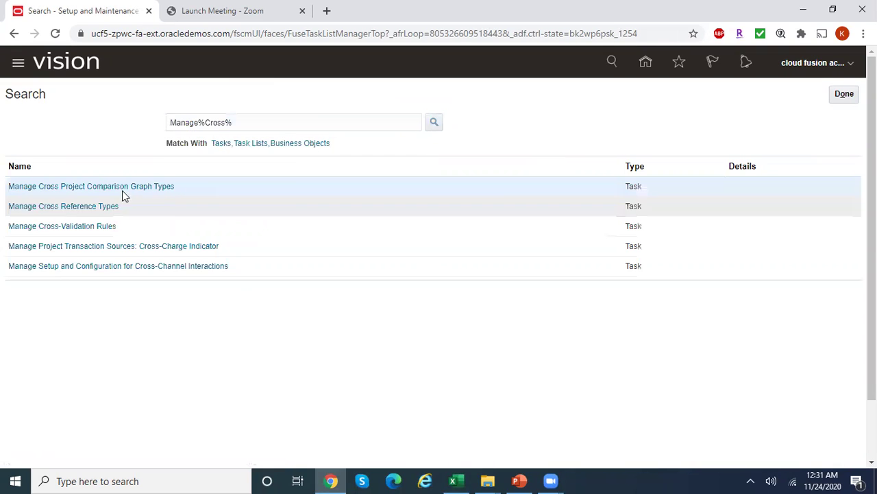
left_click(87, 226)
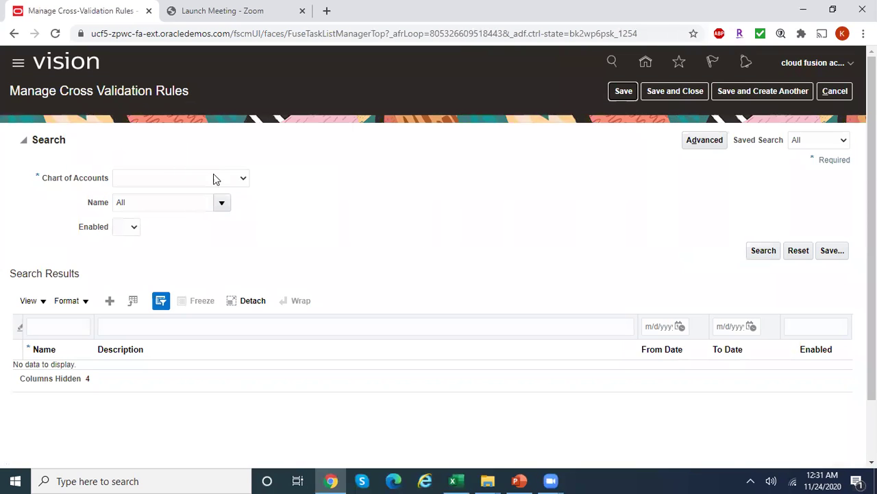
Step: Search for existing cross-validation rules in the Reliance Ledger chart of accounts
left_click(233, 182)
left_click_drag(244, 220, 251, 266)
key("r")
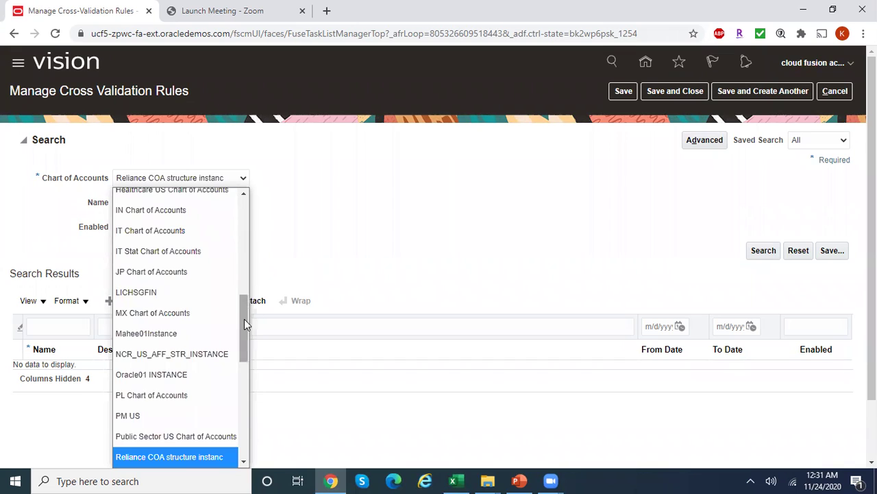
left_click_drag(244, 319, 244, 339)
left_click(200, 397)
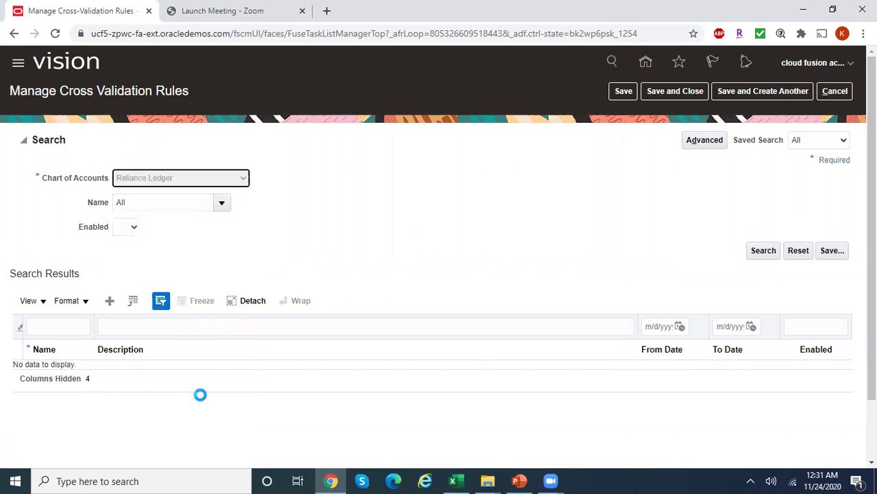
left_click(764, 250)
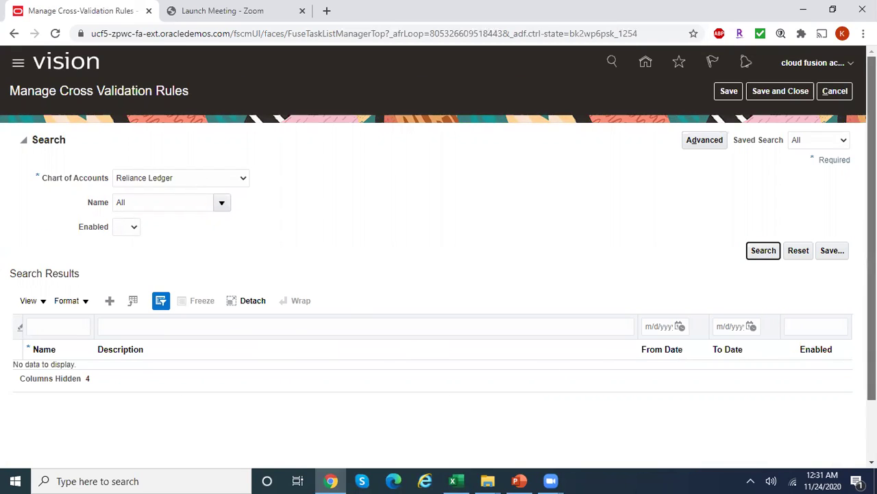
scroll(871, 260, "down", 1)
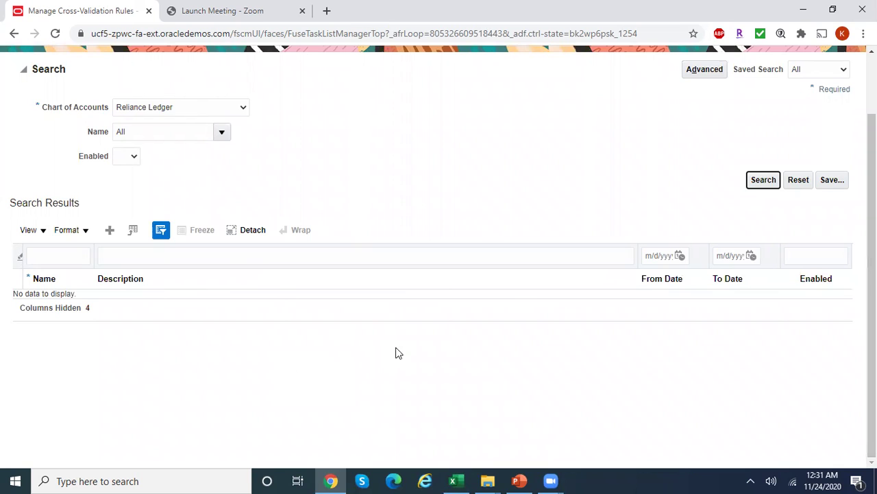
Step: Add a rule with a name starting "BS to allow only" and the description Balance Sheet account should use only CC "000"
left_click(110, 229)
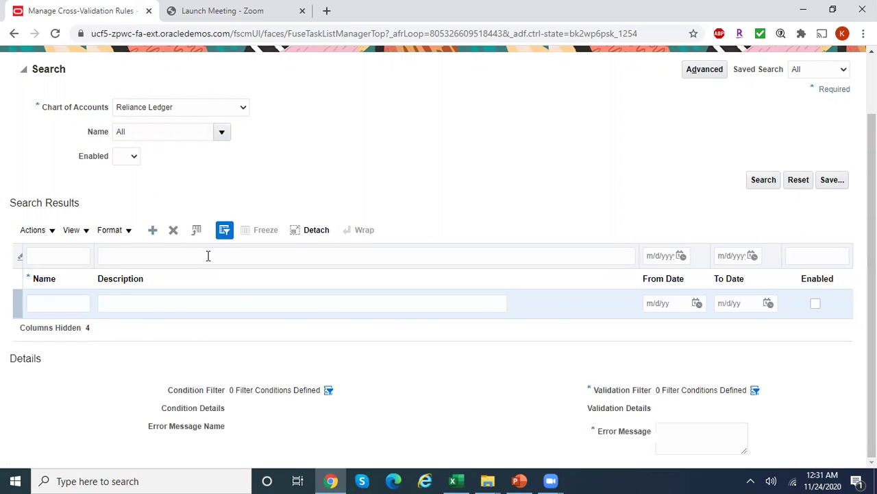
left_click(59, 306)
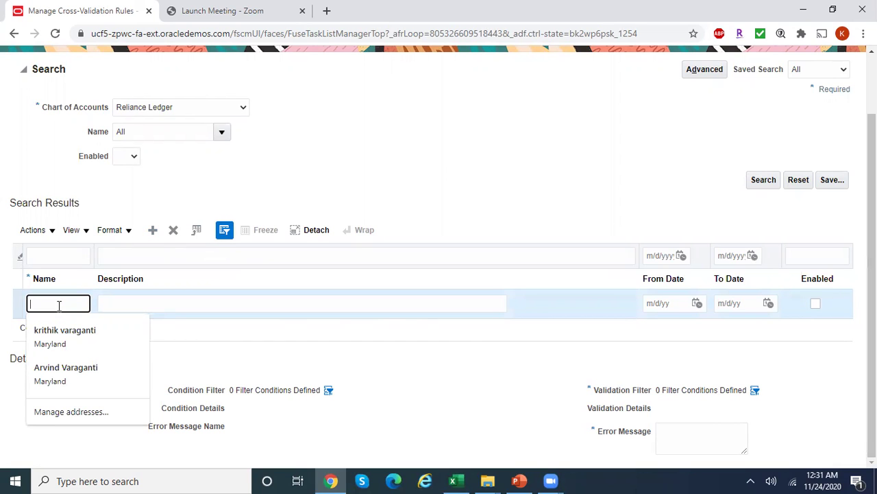
type("BS t")
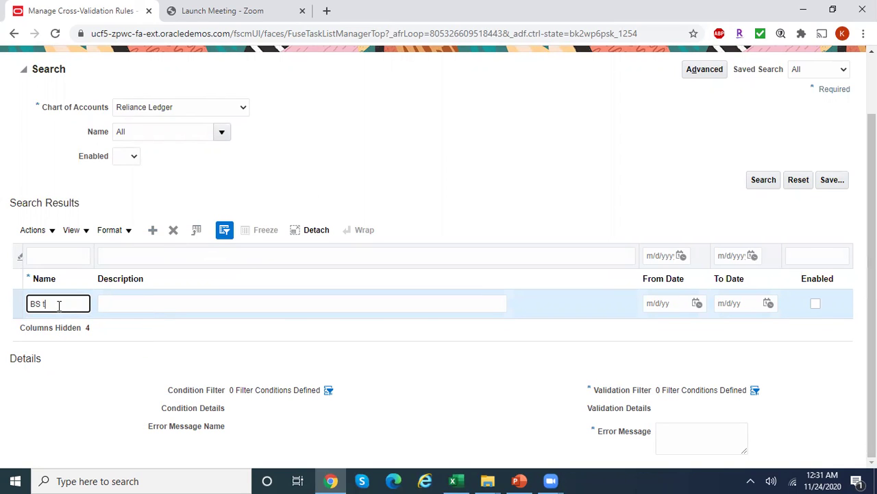
type("o allow only CC 960")
key("Tab")
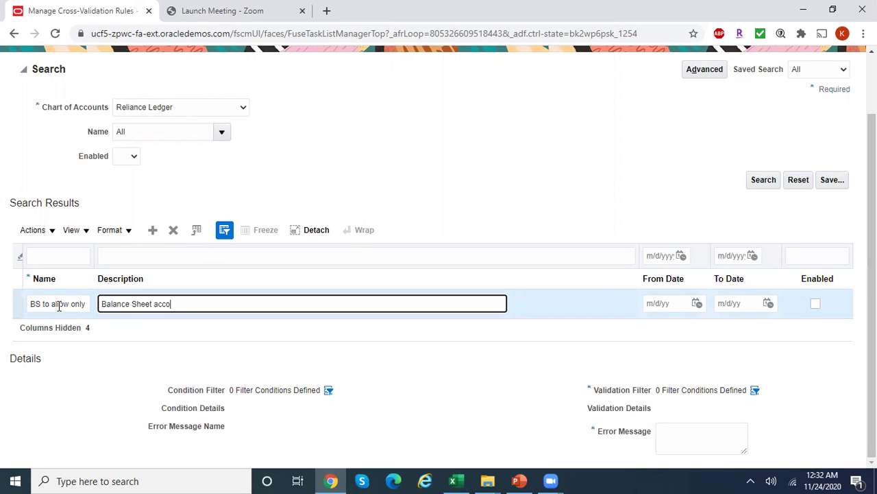
type("ould use only CC \"000")
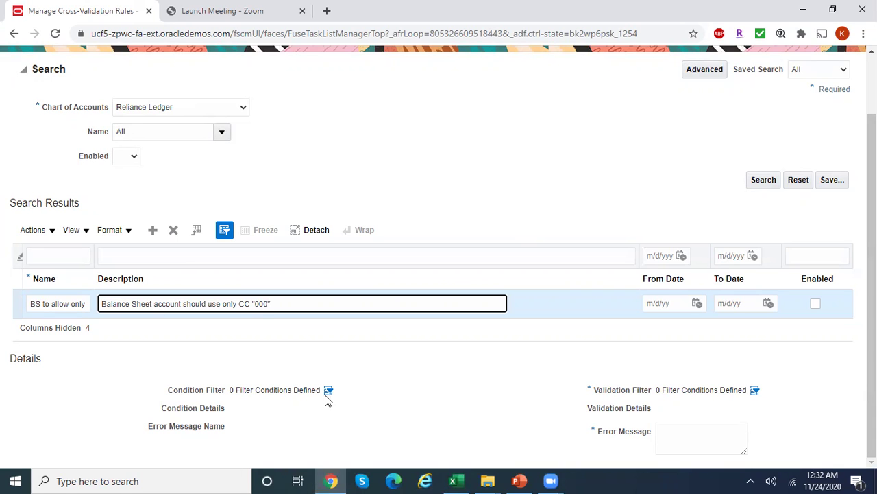
Step: Define the rule's condition filter as Account between 00000 and 39999
left_click(330, 391)
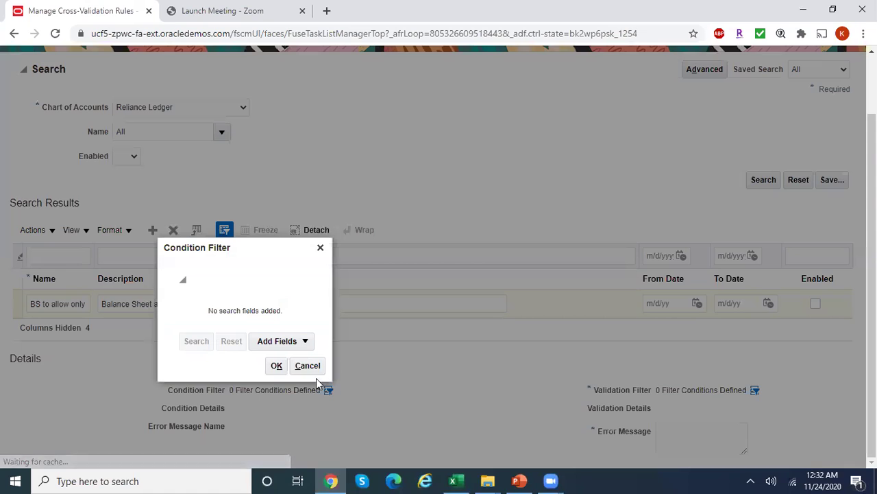
left_click(305, 343)
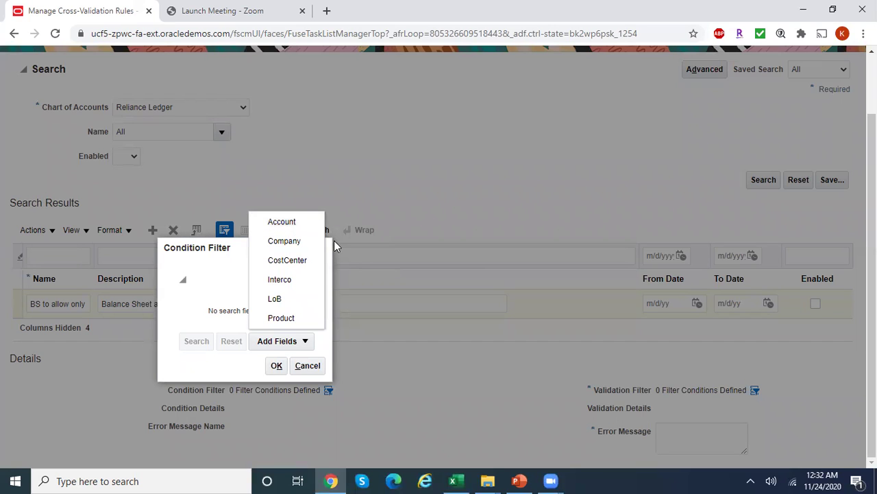
left_click(292, 221)
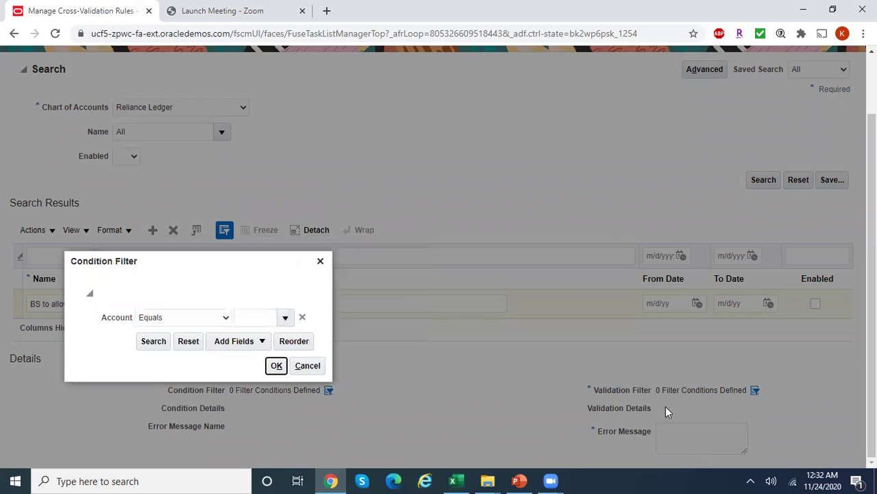
left_click(177, 320)
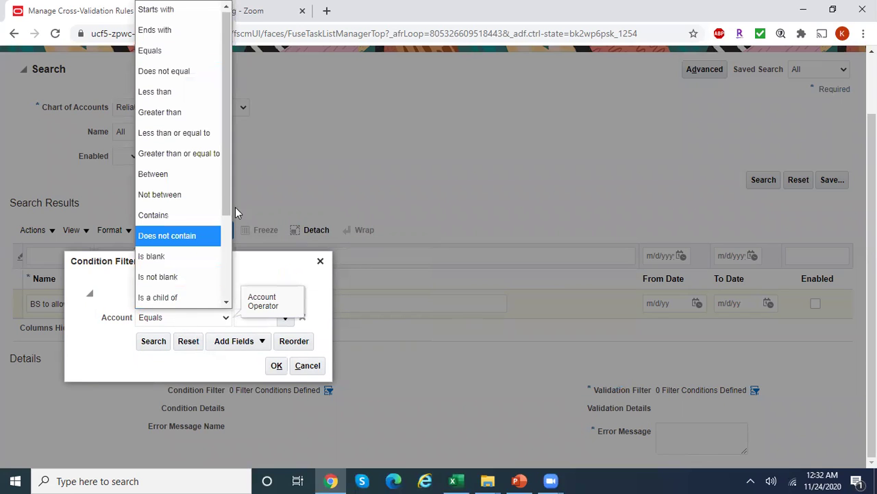
mouse_move(226, 195)
left_mouse_down()
mouse_move(231, 265)
mouse_move(225, 194)
left_mouse_up()
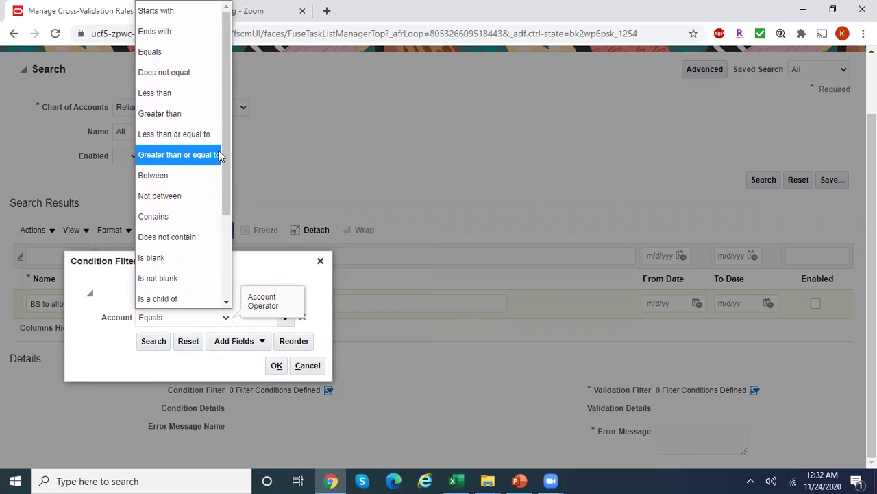
left_click(213, 182)
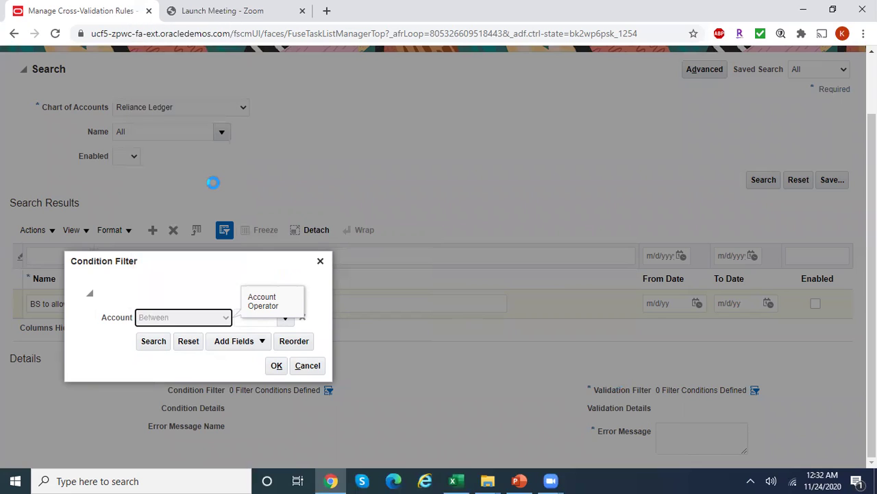
left_click(227, 315)
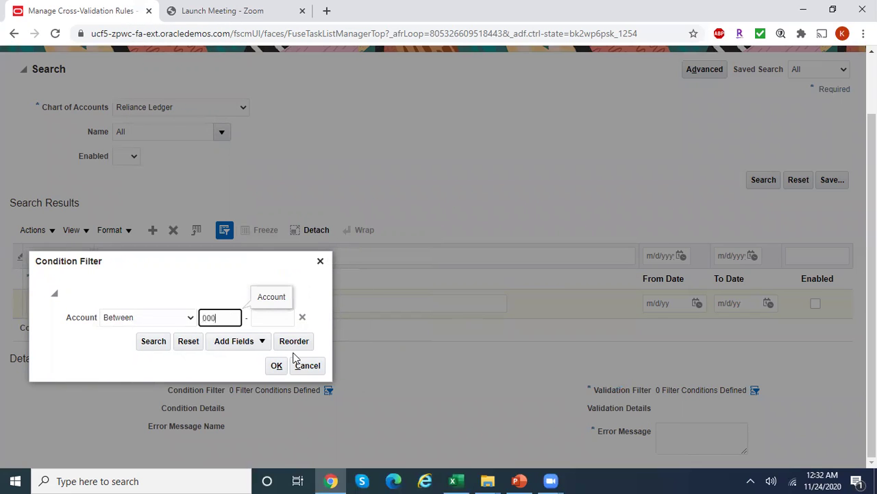
left_click(274, 318)
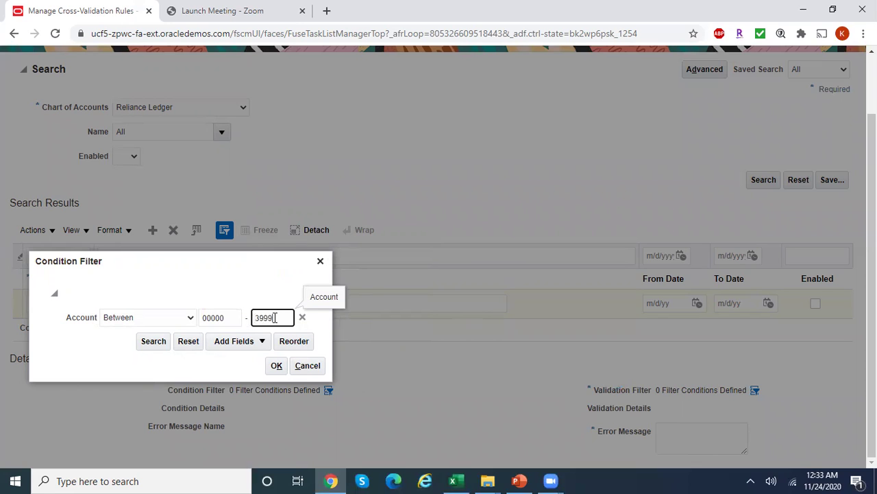
type("39999")
left_click(277, 367)
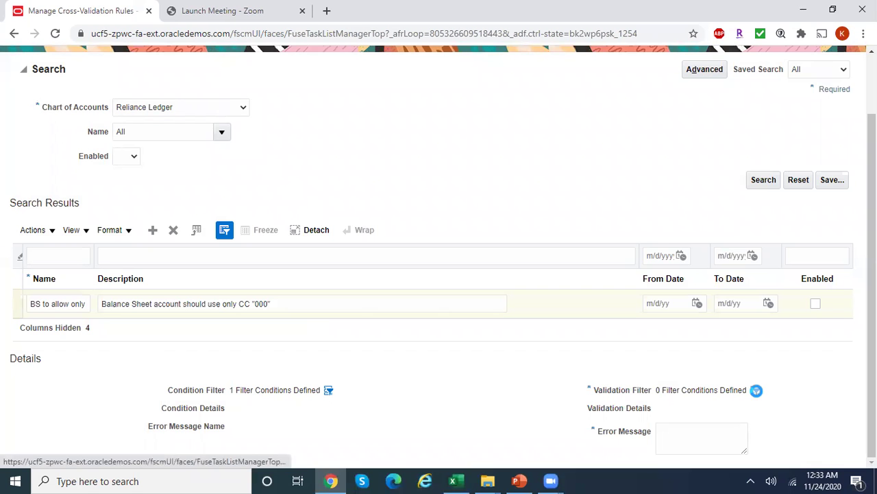
Step: Define the rule's validation filter as CostCenter equals 000 and review both the condition and validation filters
left_click(757, 390)
left_click(713, 343)
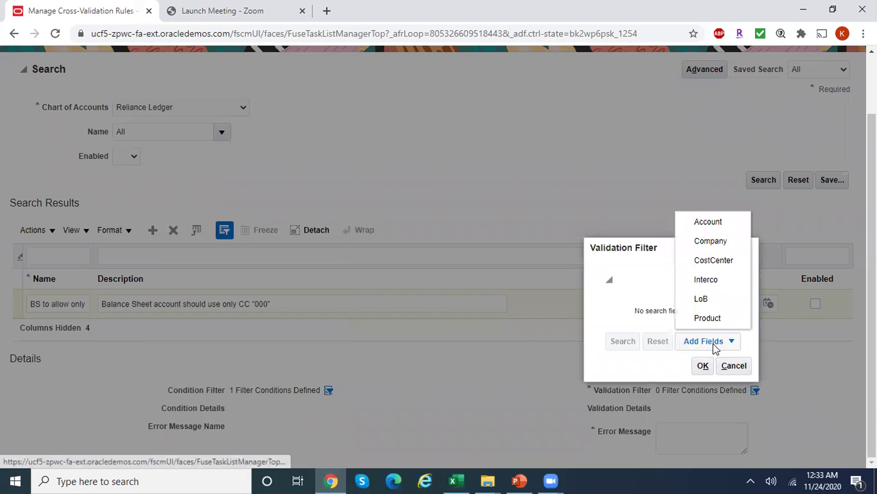
left_click(713, 260)
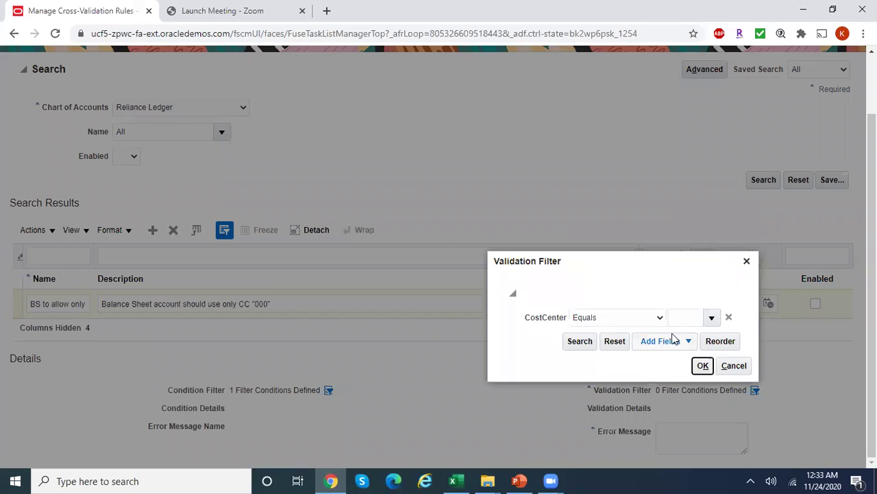
left_click(711, 318)
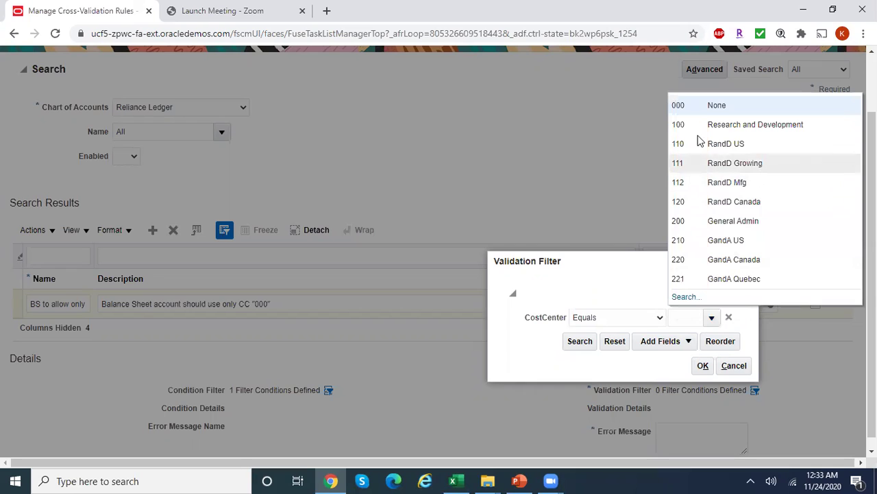
left_click(702, 106)
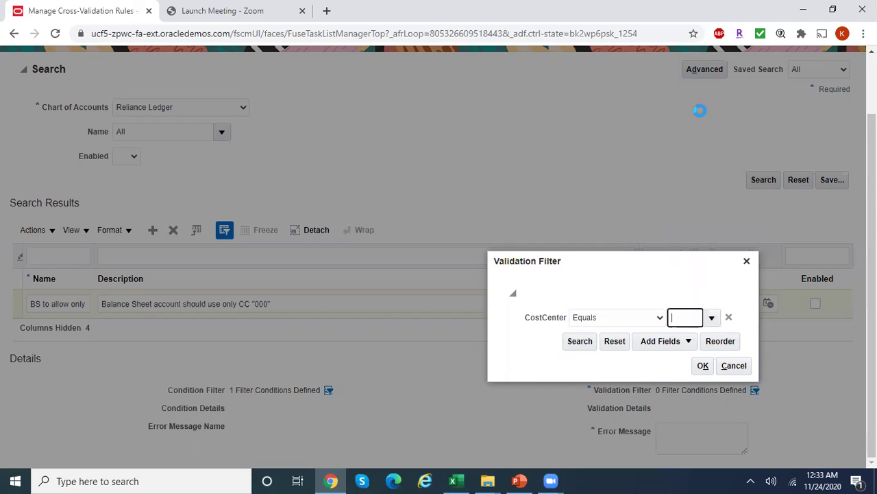
left_click(703, 365)
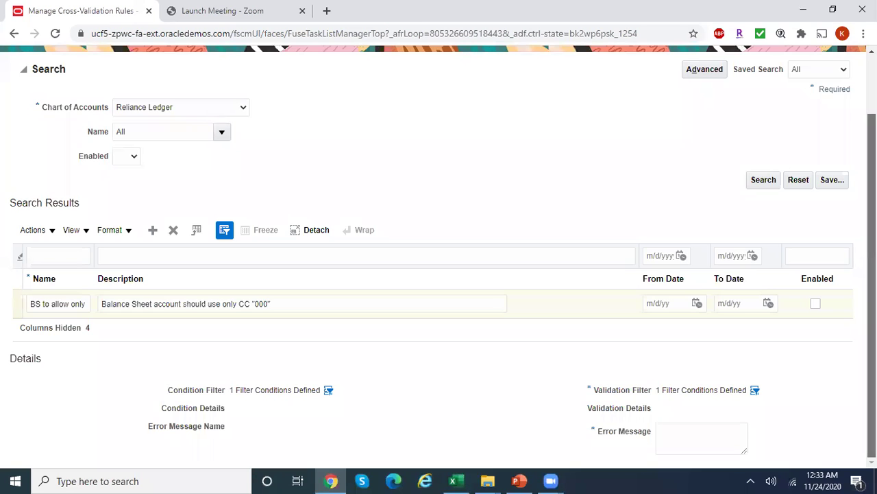
left_click(328, 389)
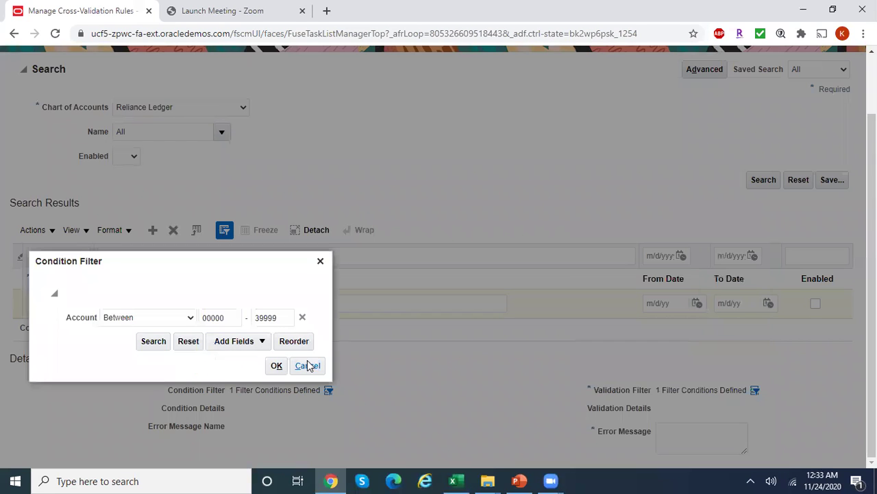
left_click(308, 366)
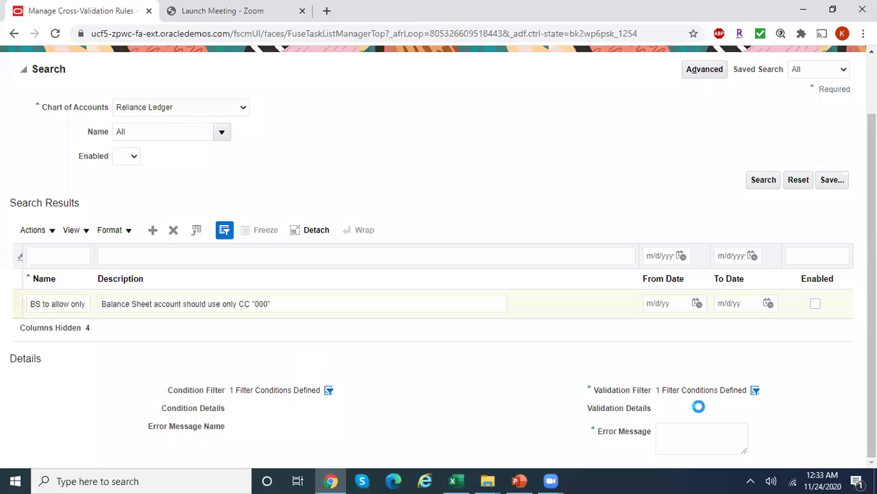
left_click(754, 390)
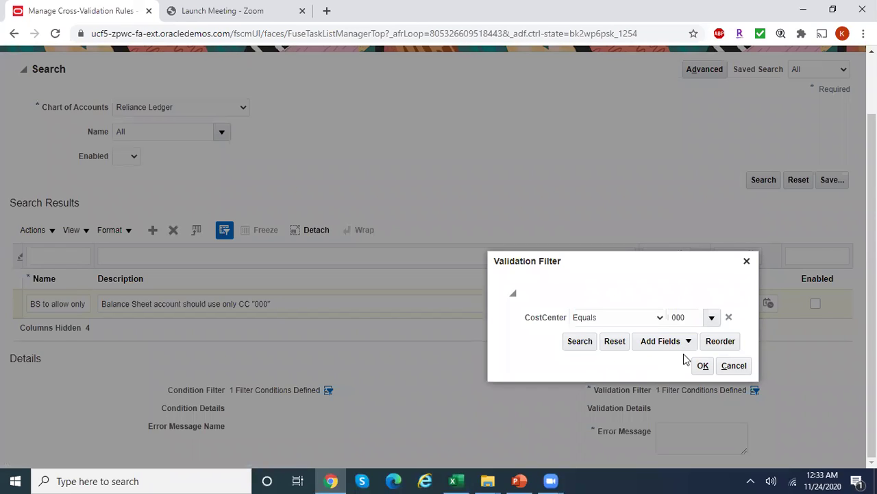
left_click(733, 365)
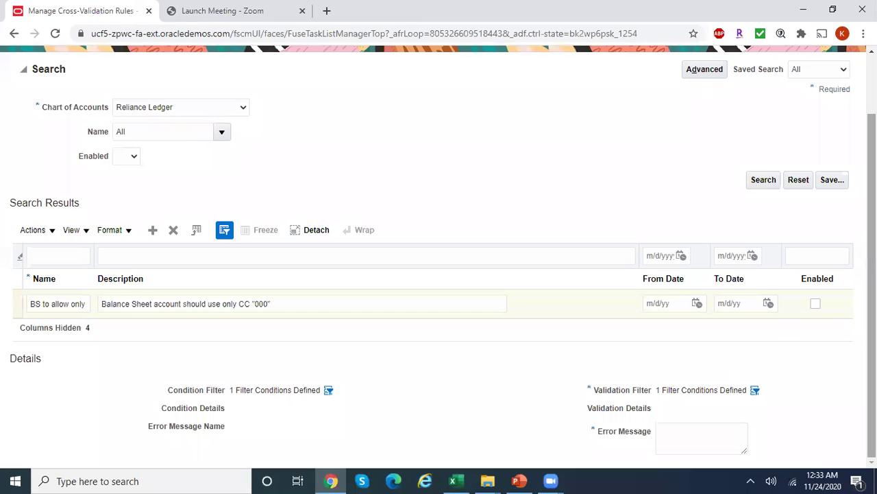
Step: Enter the error message "You are not allowed to use Cost Center other than 000 for B/S Accounts" and enable the rule
left_click(688, 435)
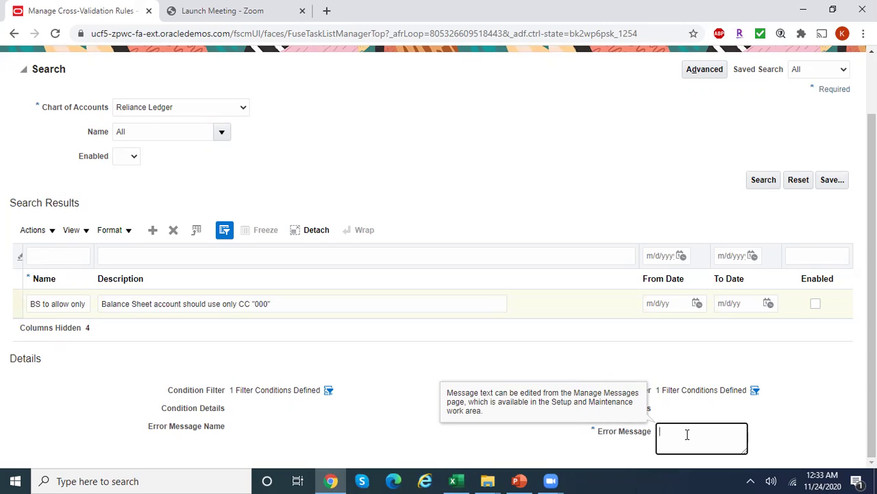
type("You are not allowed to use ")
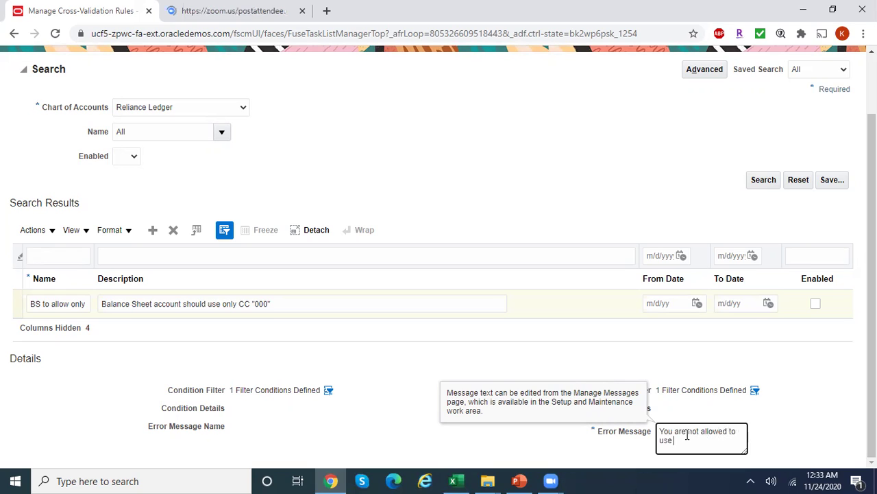
type("Cost Center other than 000 for B/S Accounts")
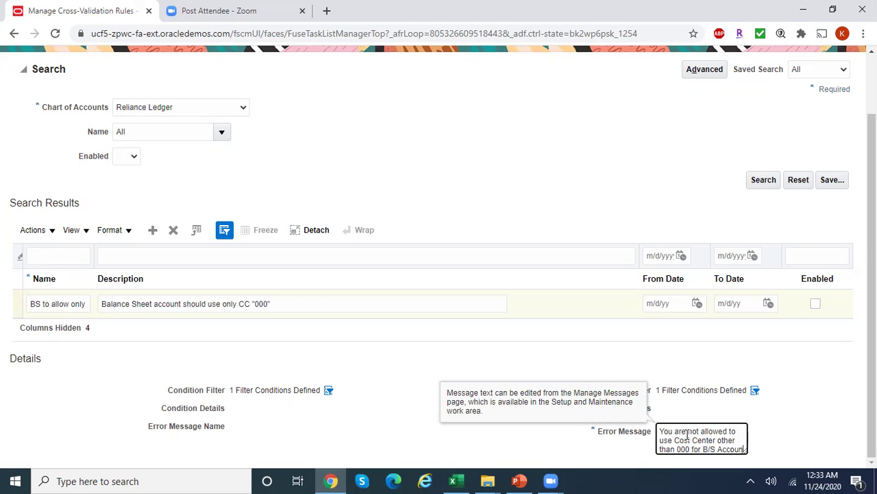
left_click(815, 303)
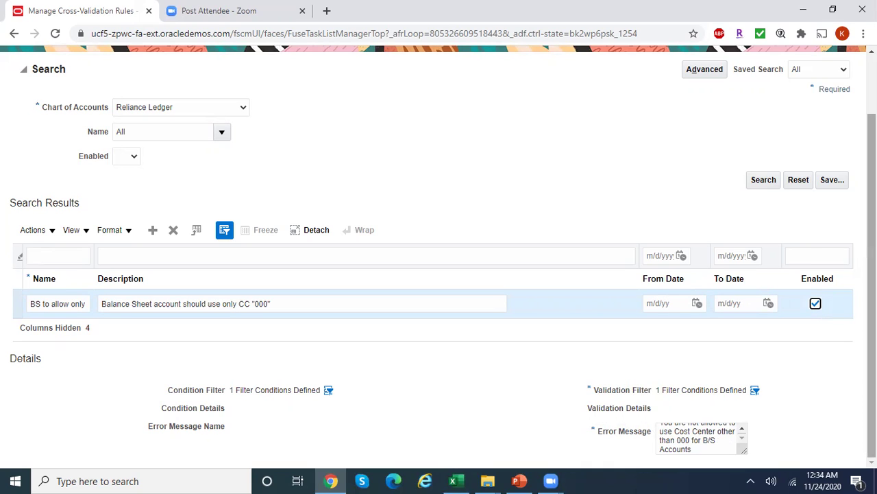
Step: Save the cross-validation rule, close its task and leave the setup task search
scroll(872, 274, "up", 1)
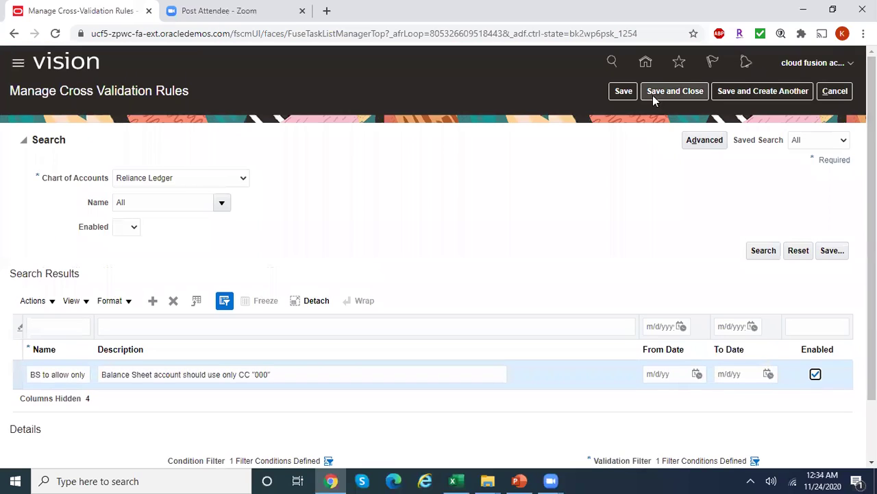
left_click(630, 91)
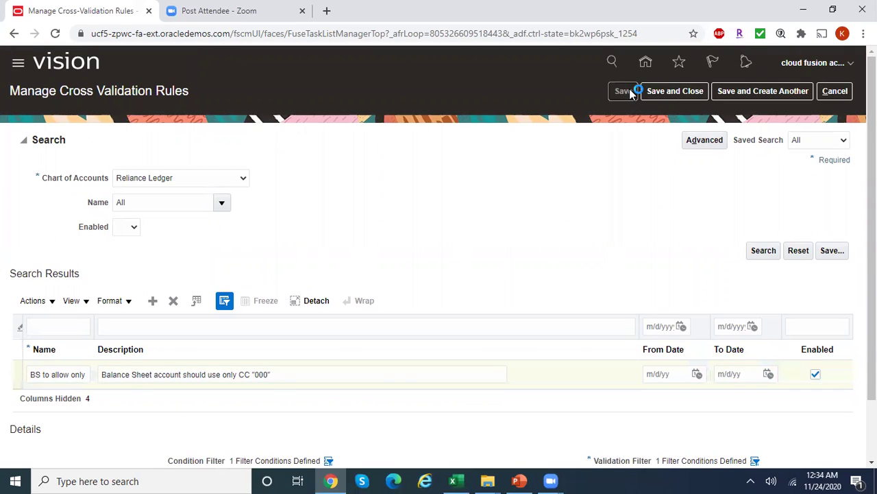
left_click(674, 96)
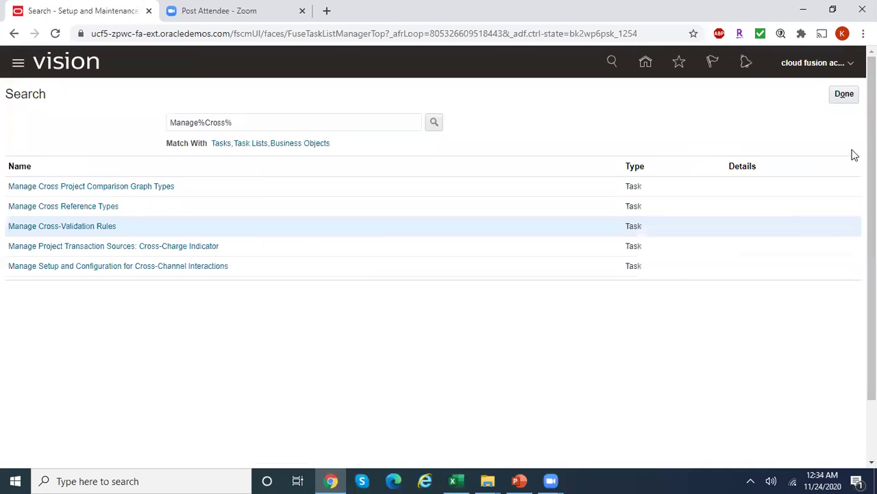
left_click(847, 94)
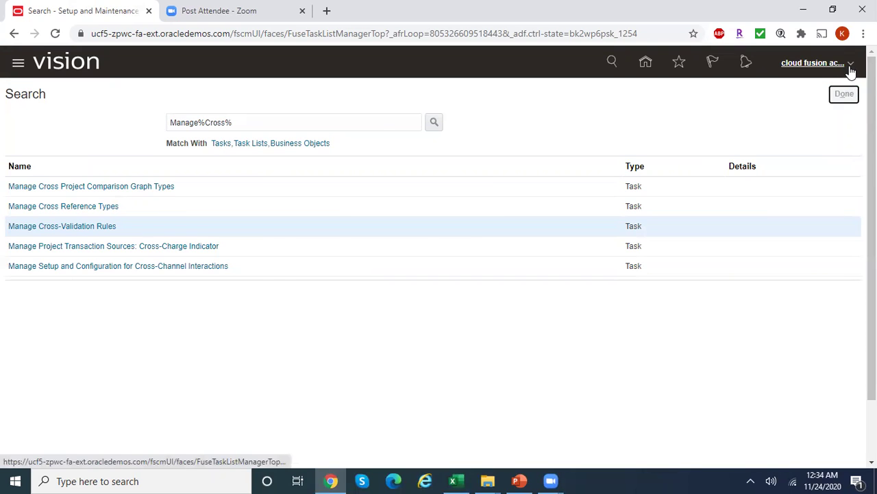
Step: Start a new journal from the General Accounting Journals work area and set its category to Adjustment
left_click(850, 66)
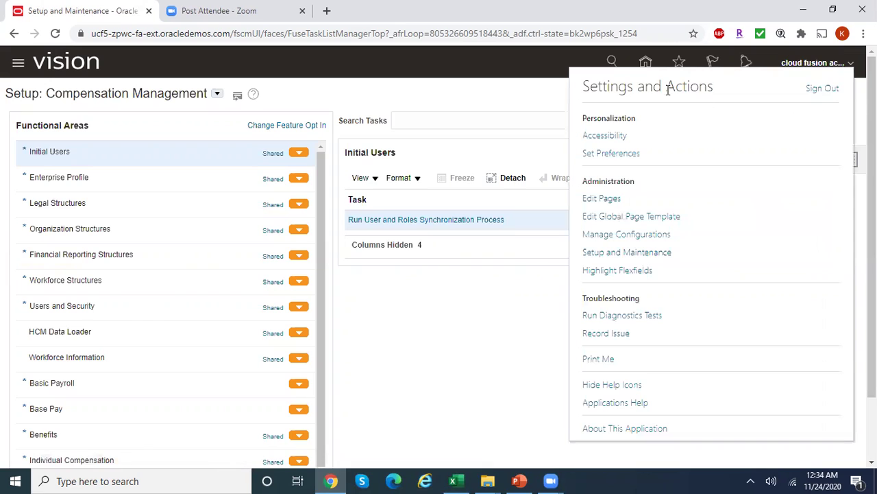
left_click(553, 87)
left_click(644, 66)
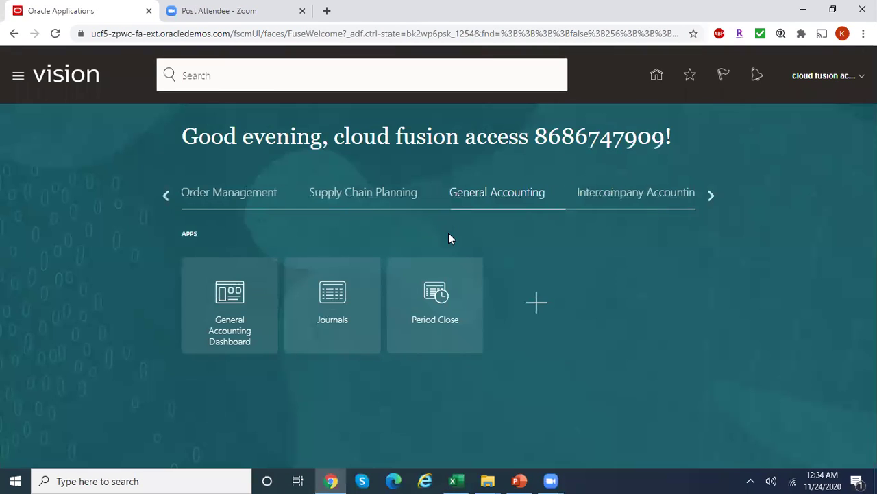
left_click(329, 305)
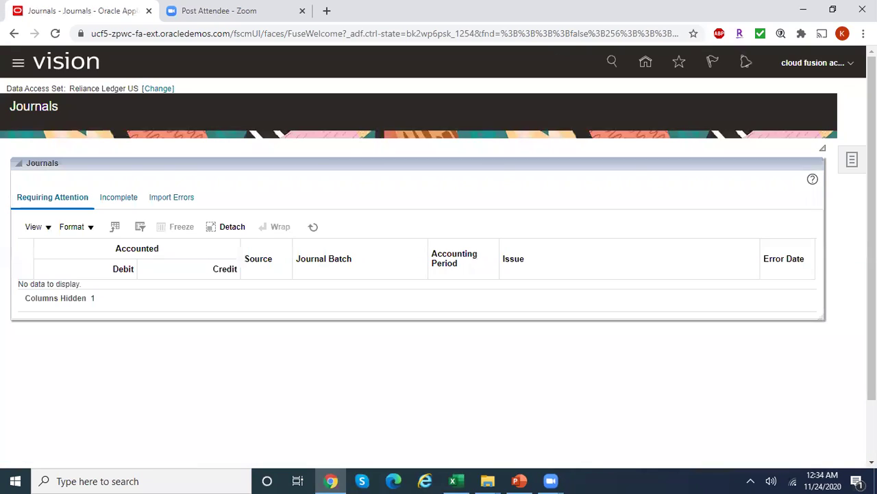
left_click(852, 160)
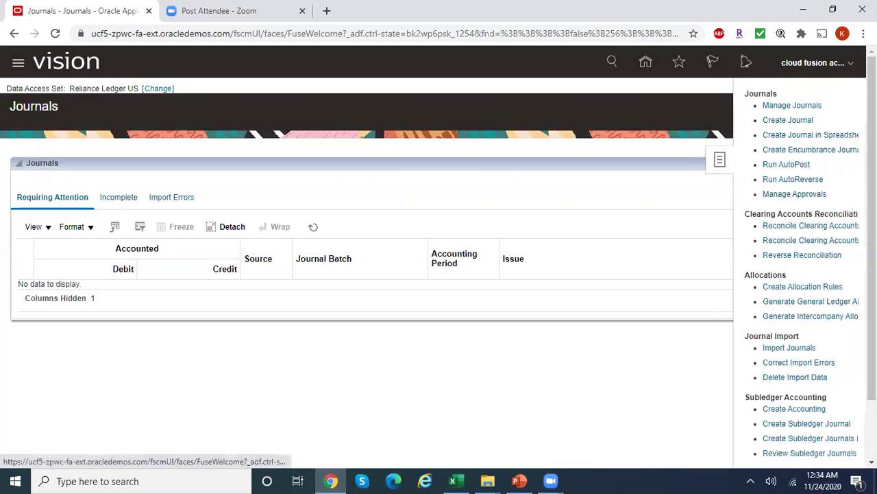
left_click(790, 118)
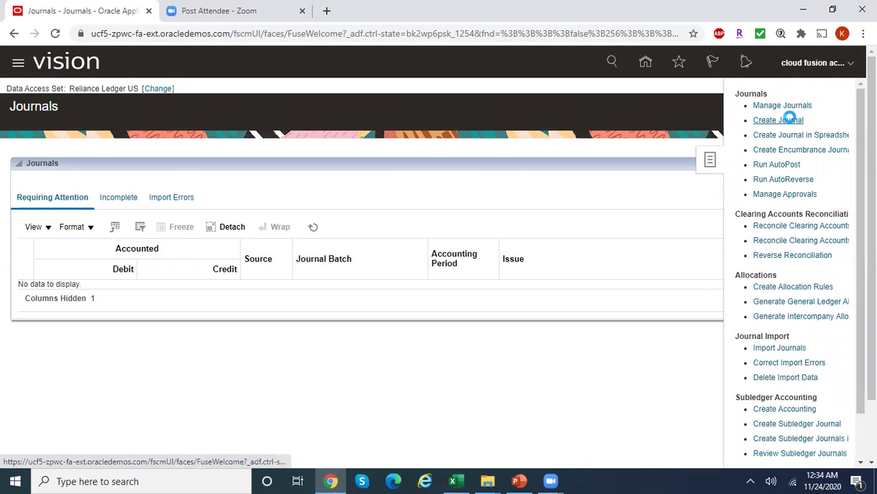
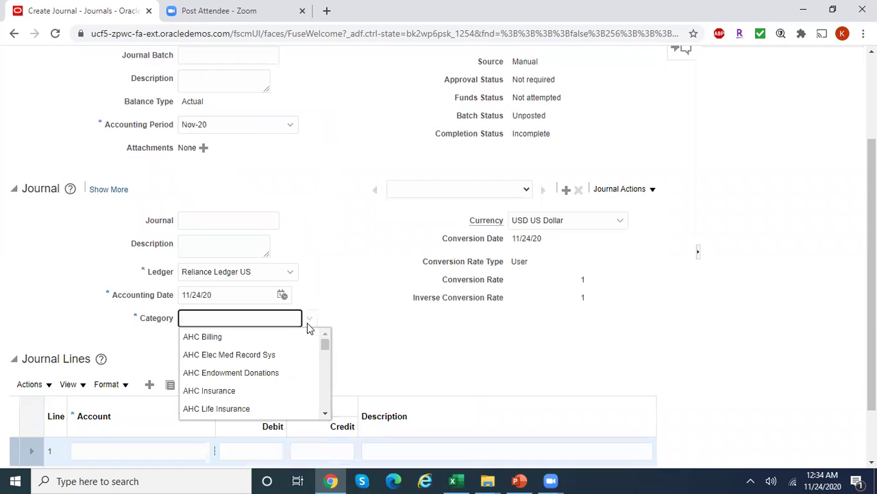
type("adjustm")
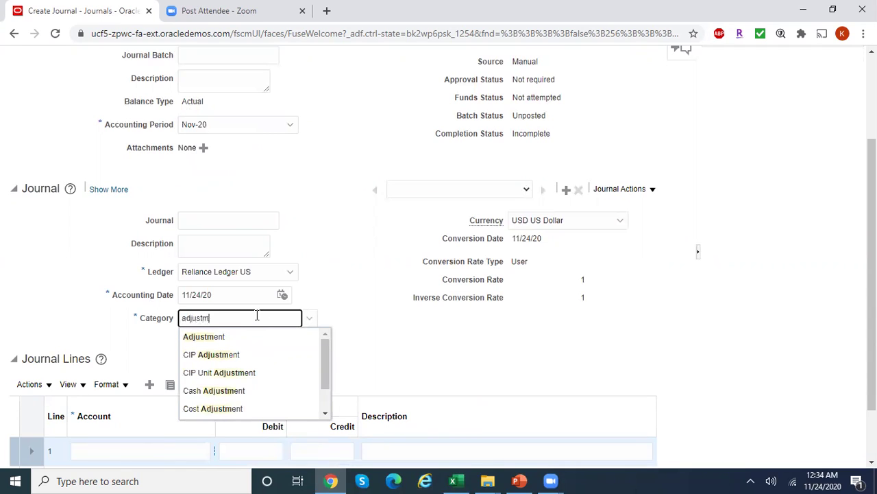
left_click(234, 337)
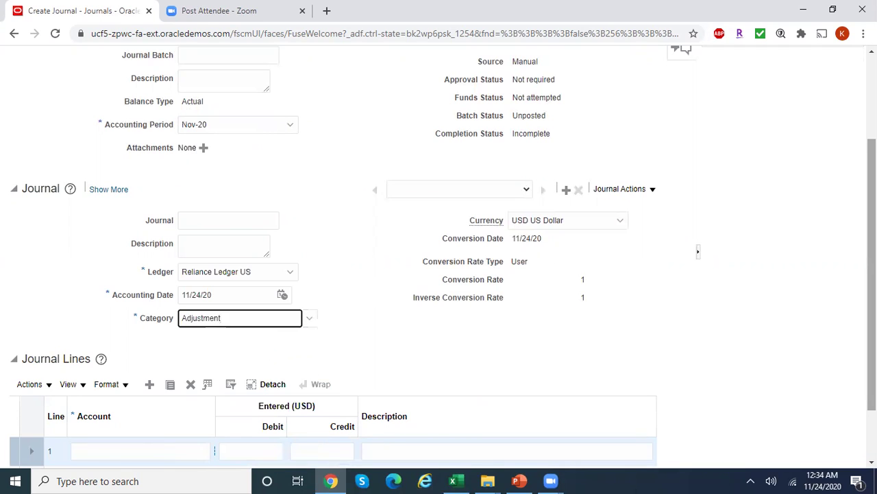
Step: For the account on journal line 1, choose company 1001 Reliance Telecomm, LoB 10 and account 11117 Cash Savings- HSBC
scroll(388, 383, "down", 1)
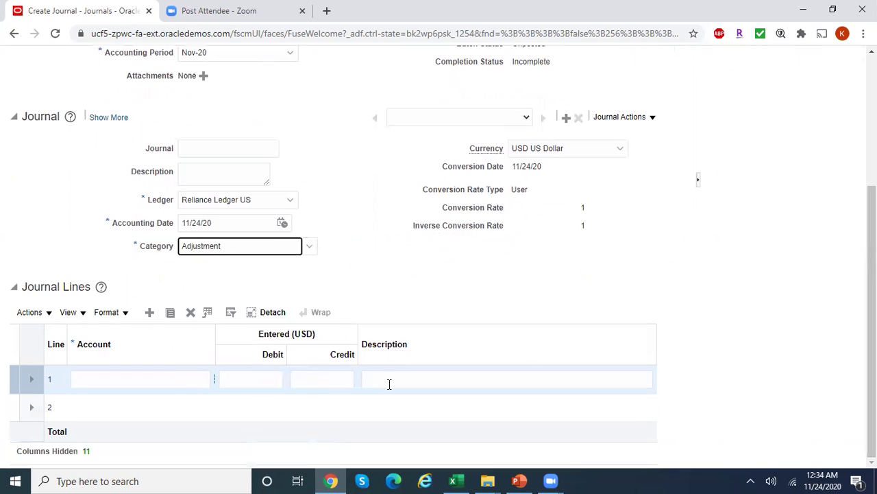
left_click(214, 380)
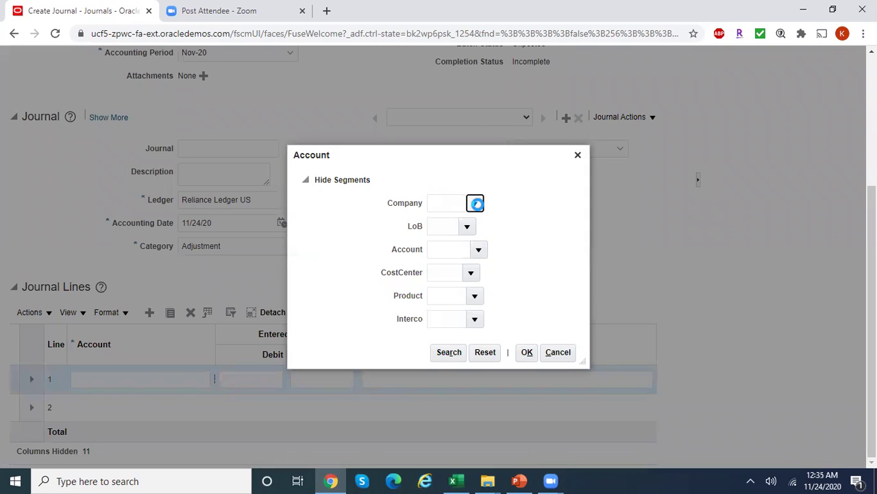
left_click(475, 203)
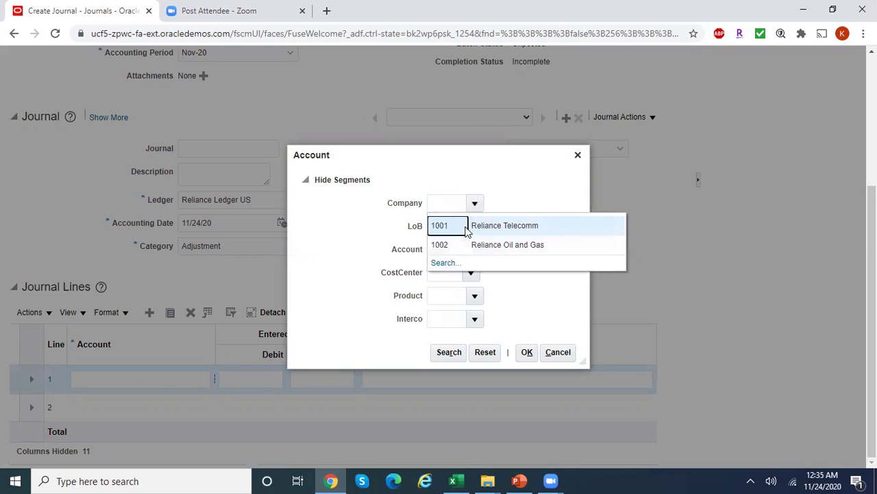
left_click(471, 225)
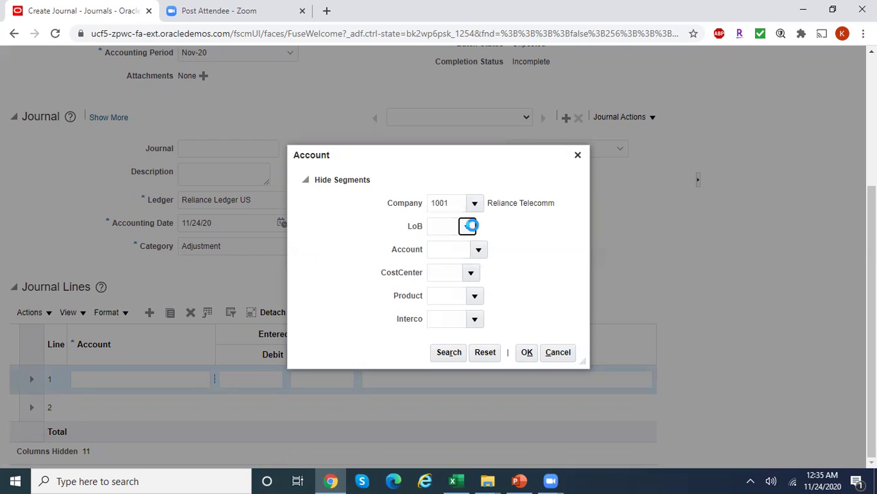
left_click(508, 253)
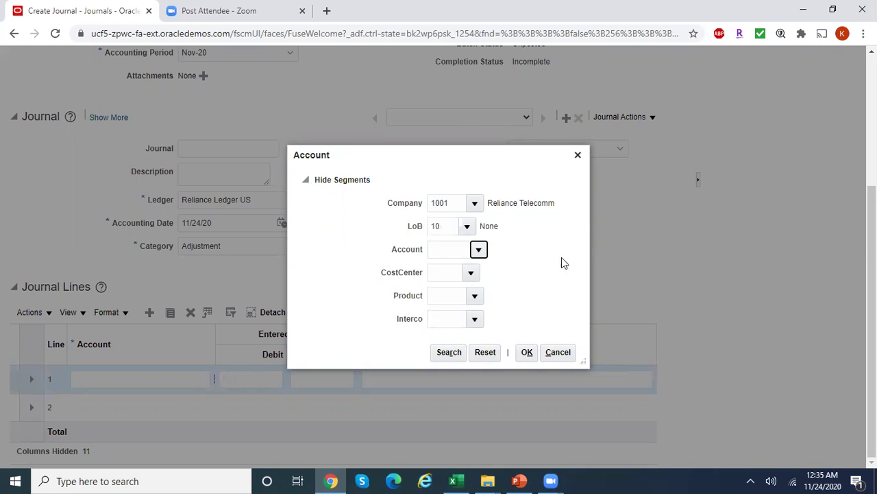
left_click(479, 249)
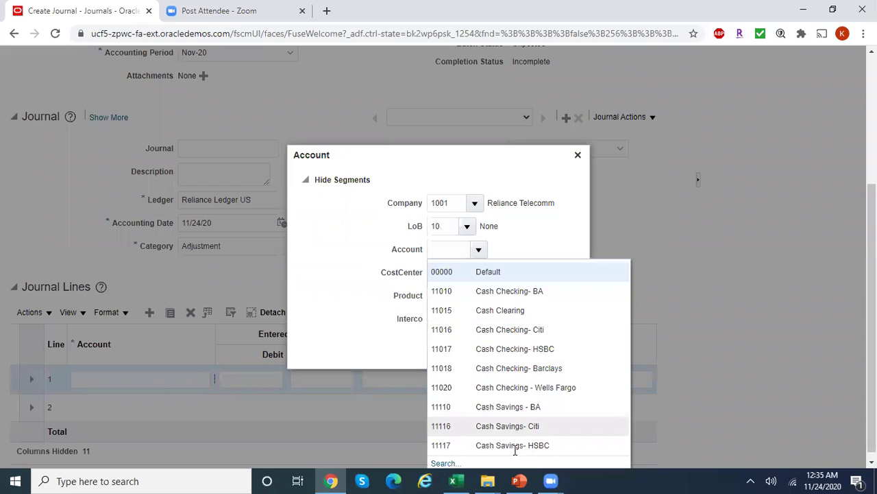
left_click(542, 445)
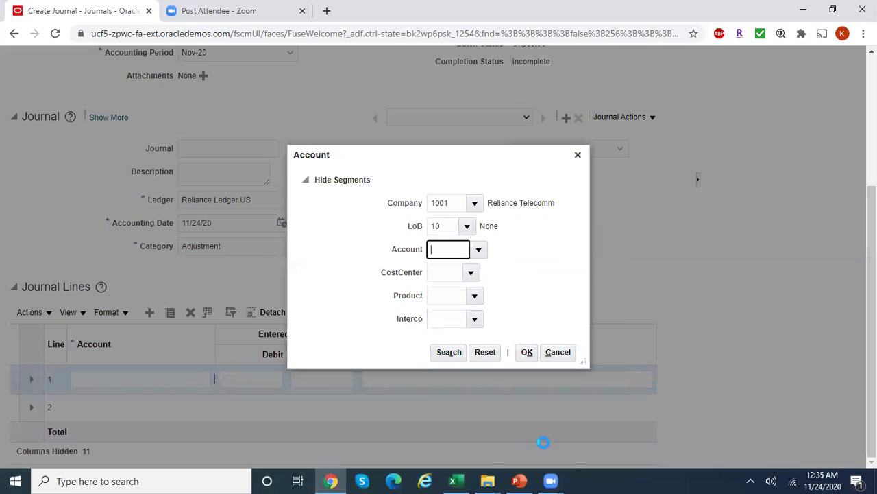
Step: Complete the line 1 account with cost center 222 GandA Rest of Canada, product 0000 and Interco 0000, and submit the combination for validation
left_click(470, 273)
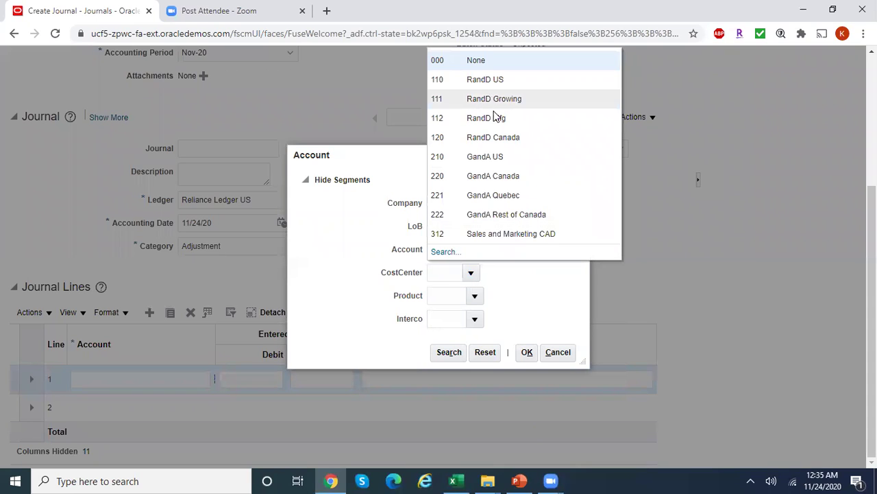
left_click(509, 213)
left_click(474, 295)
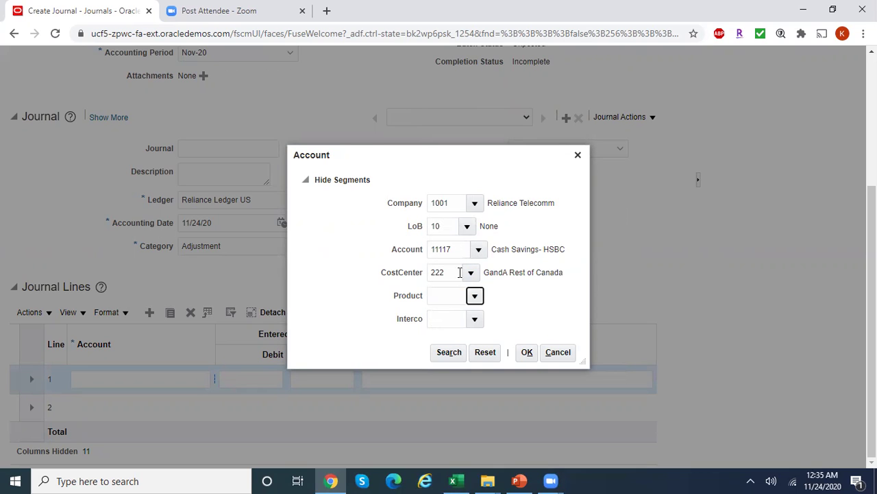
left_click(466, 84)
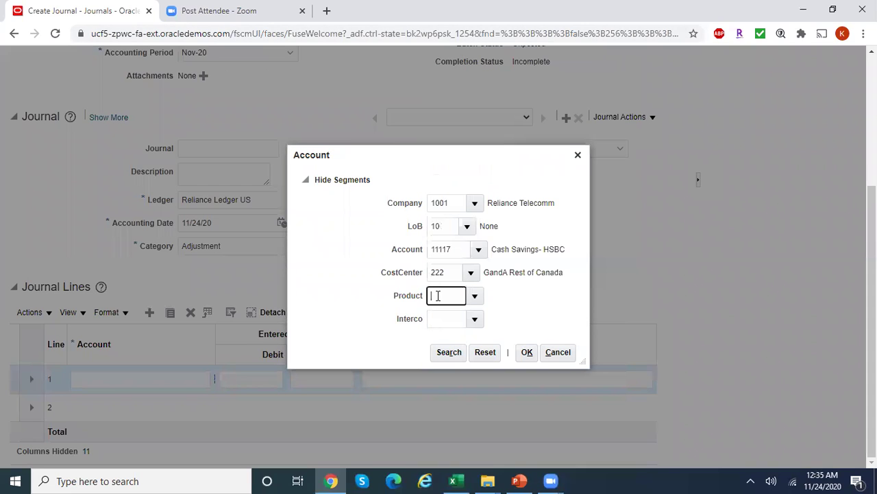
left_click(475, 320)
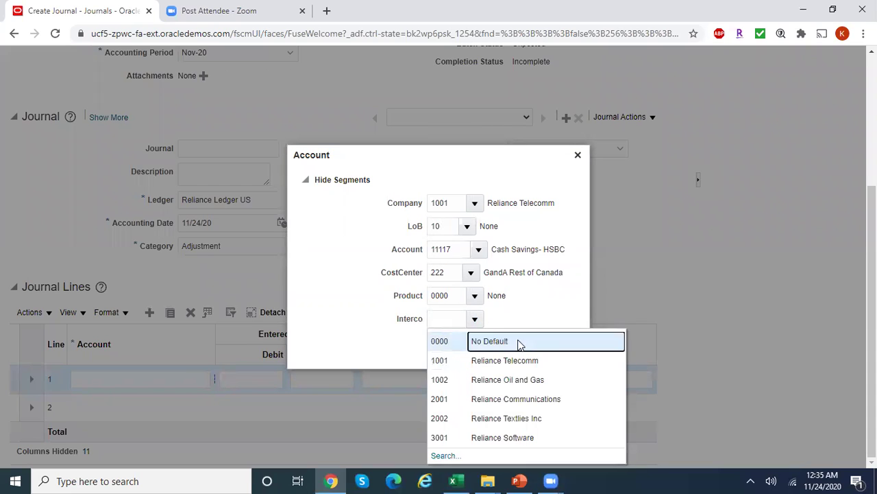
left_click(519, 343)
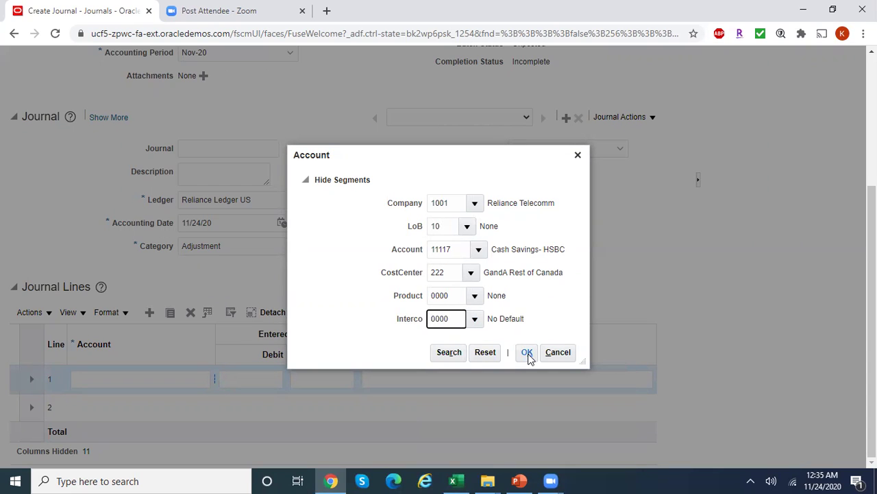
left_click(527, 354)
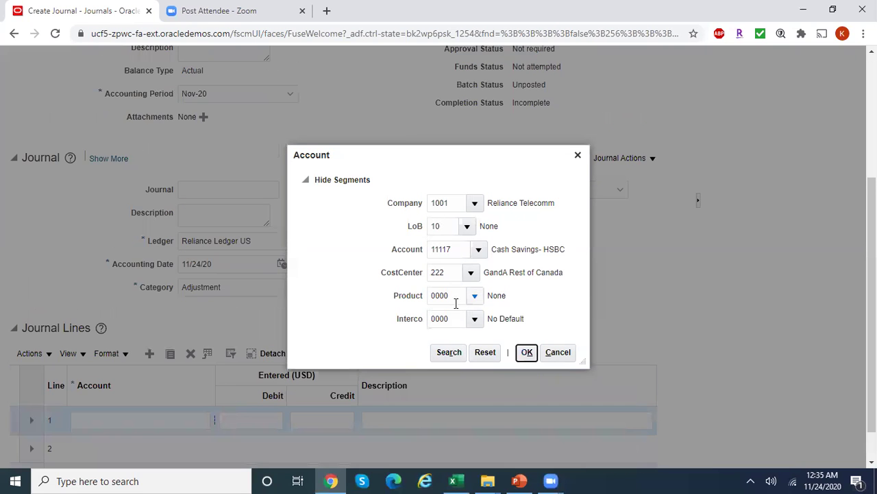
scroll(872, 288, "up", 2)
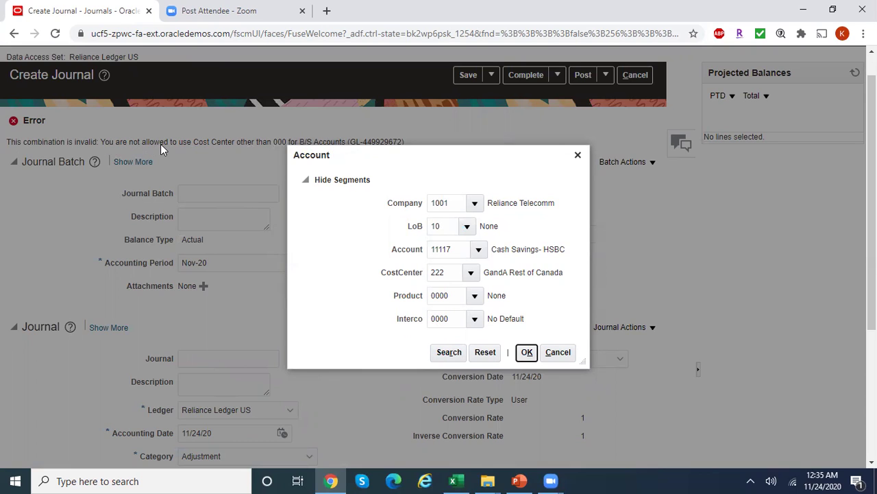
Step: Change the cost center of the line 1 account to 000 None and accept the account combination
left_click(472, 273)
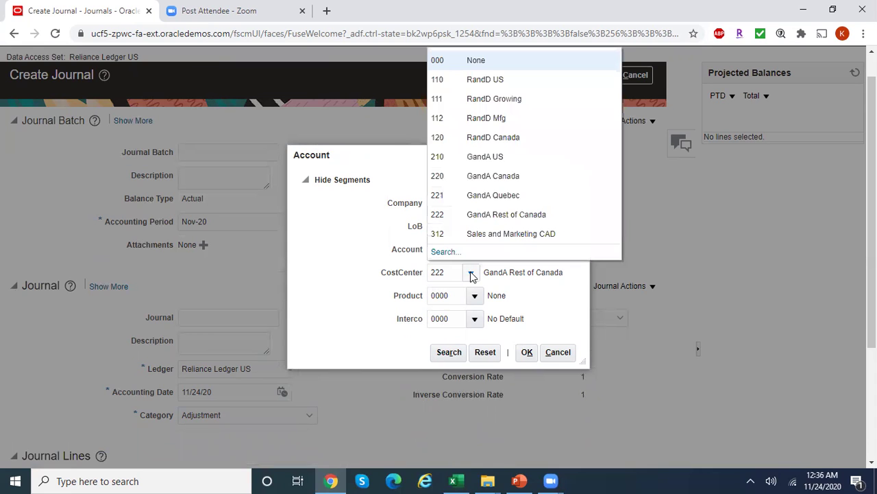
key("Escape")
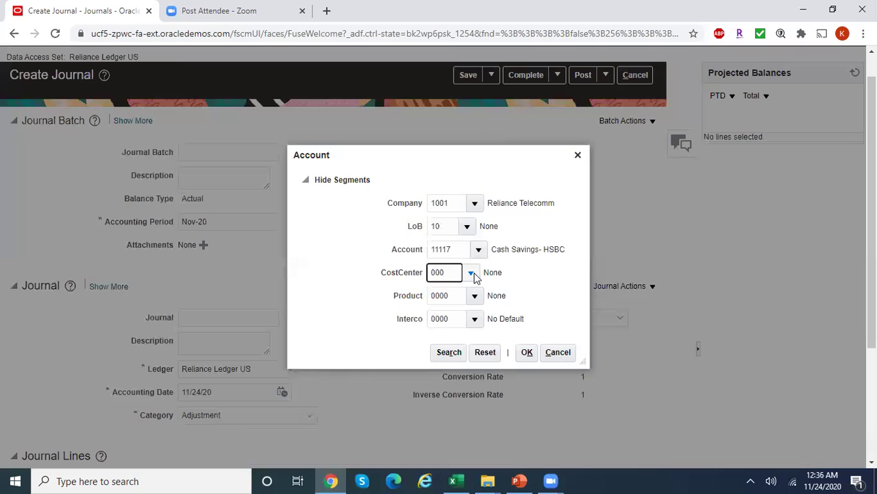
left_click(528, 357)
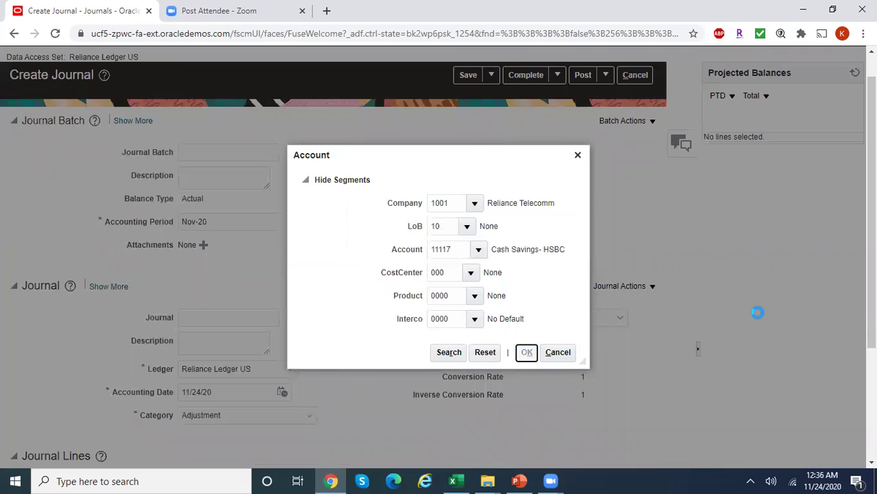
scroll(439, 257, "up", 3)
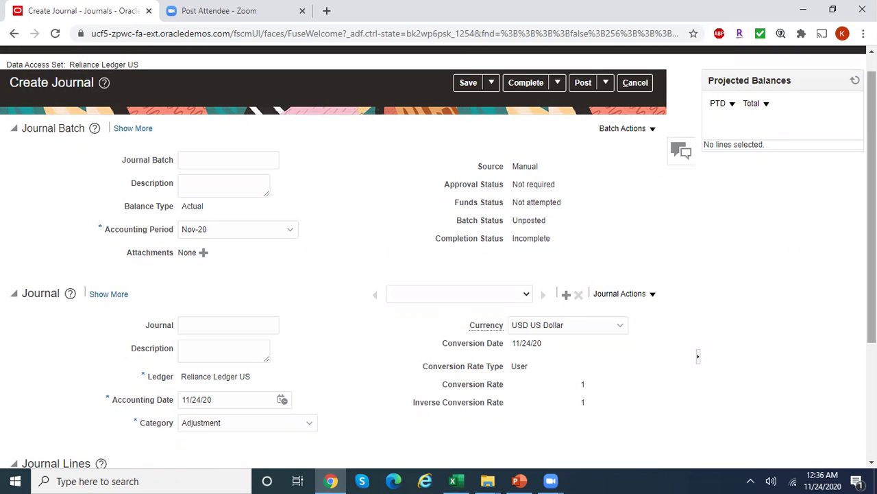
scroll(446, 362, "down", 3)
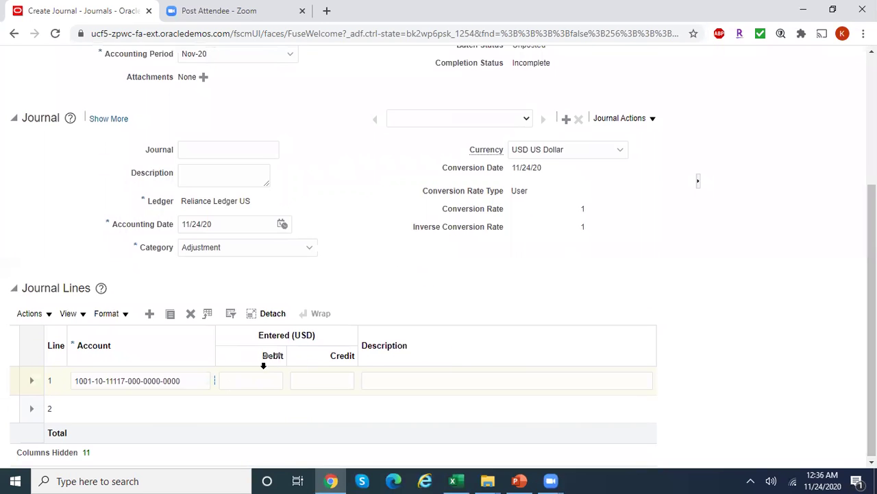
Step: Clear the account on journal line 1 and delete that line from the journal
left_click_drag(190, 382, 72, 381)
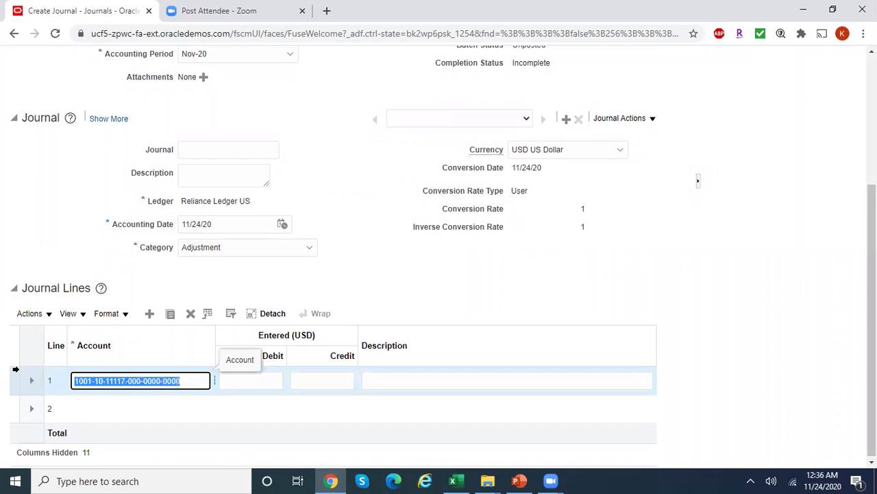
key("BackSpace")
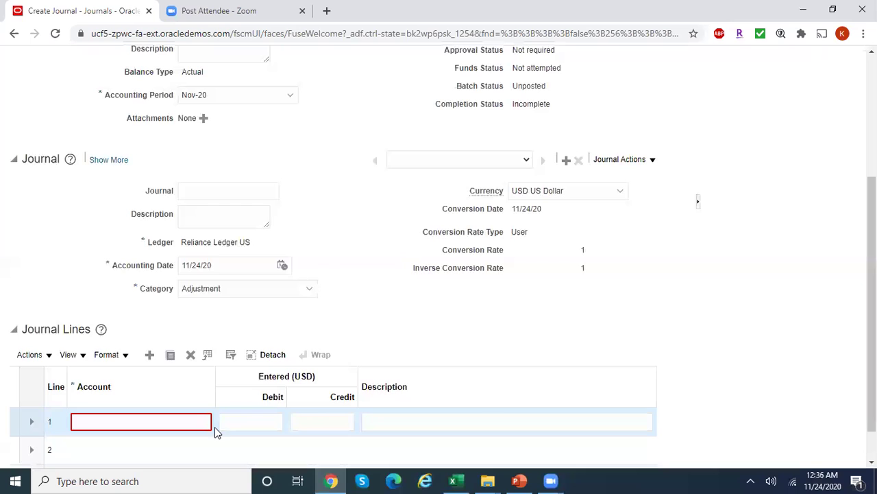
mouse_move(213, 420)
left_click(172, 419)
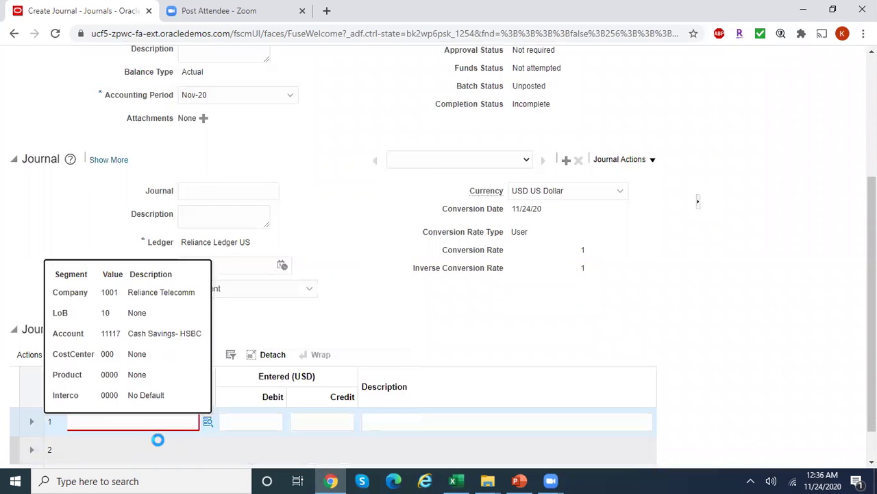
left_click(144, 422)
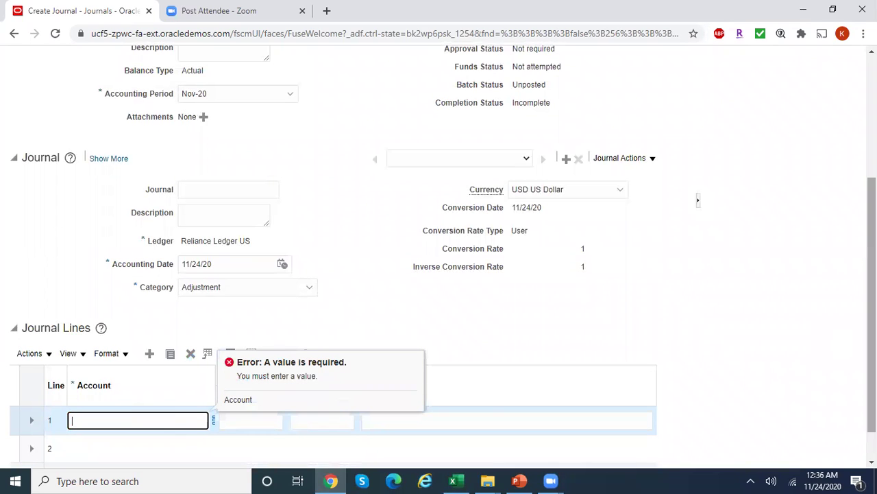
left_click(191, 359)
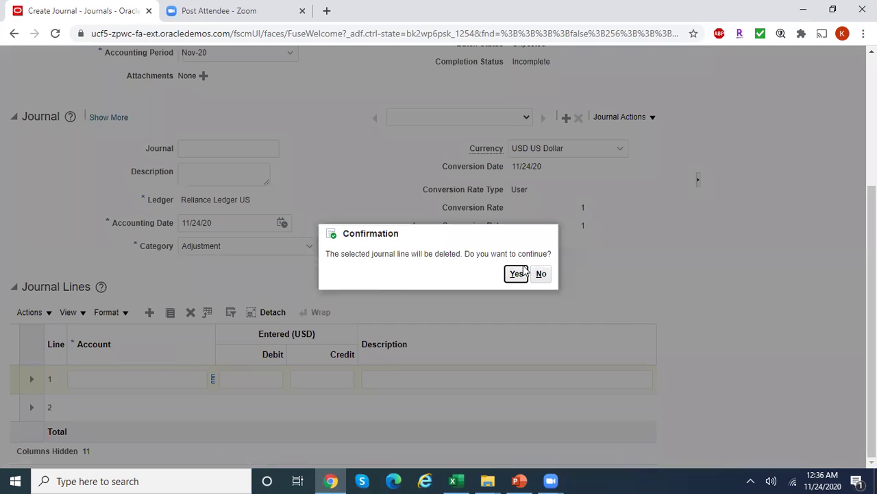
left_click(517, 274)
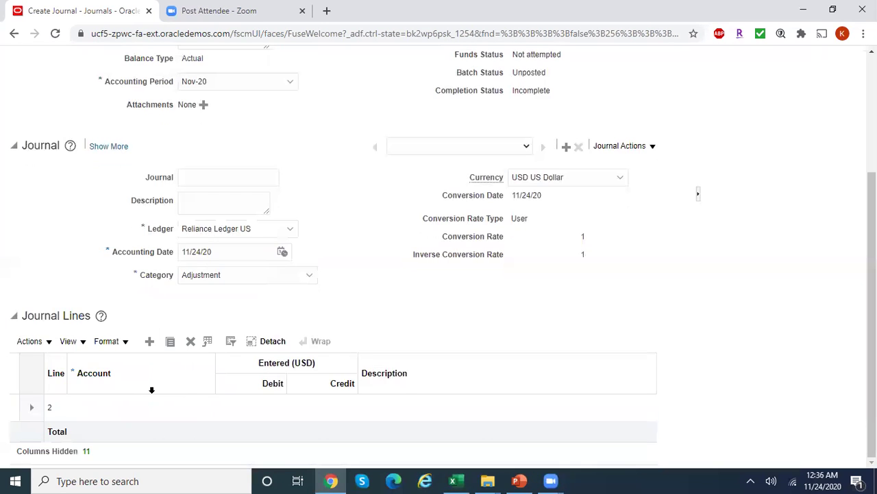
Step: For the account on journal line 2, choose company 1001 Reliance Telecomm, LoB 10 and account 11010 Cash Checking- BA
left_click(146, 410)
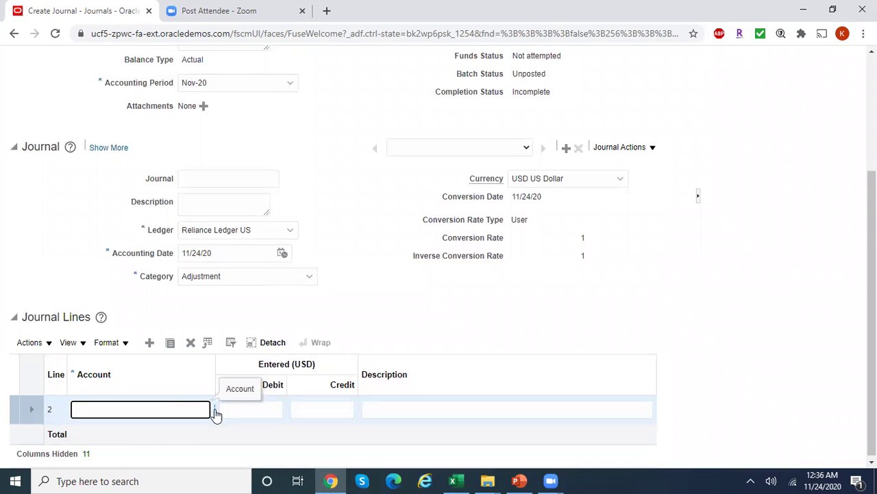
left_click(214, 411)
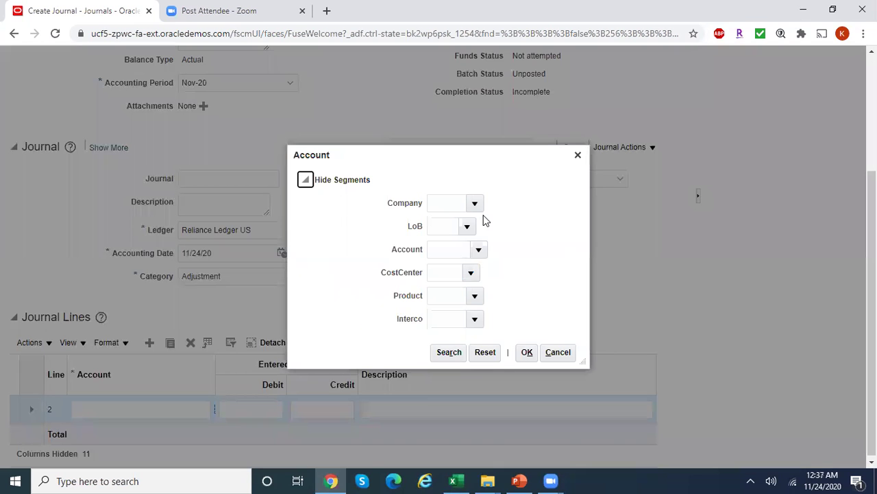
left_click(475, 206)
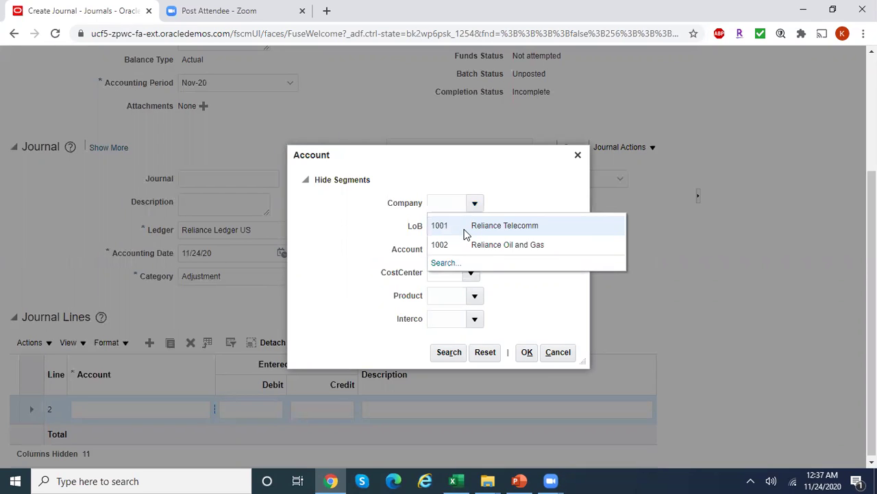
left_click(467, 229)
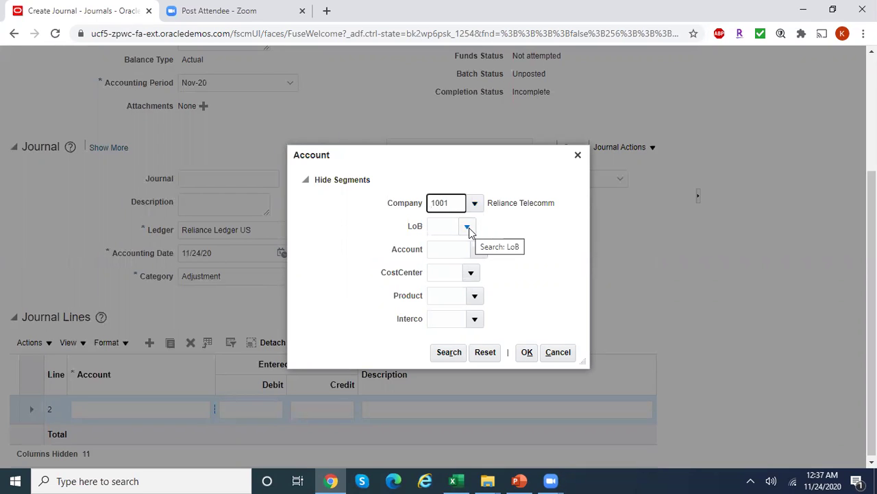
left_click(468, 227)
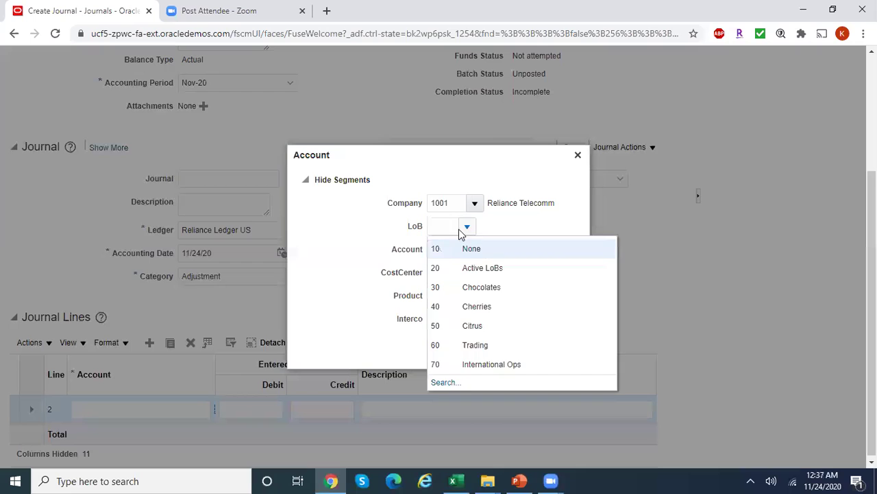
left_click(456, 248)
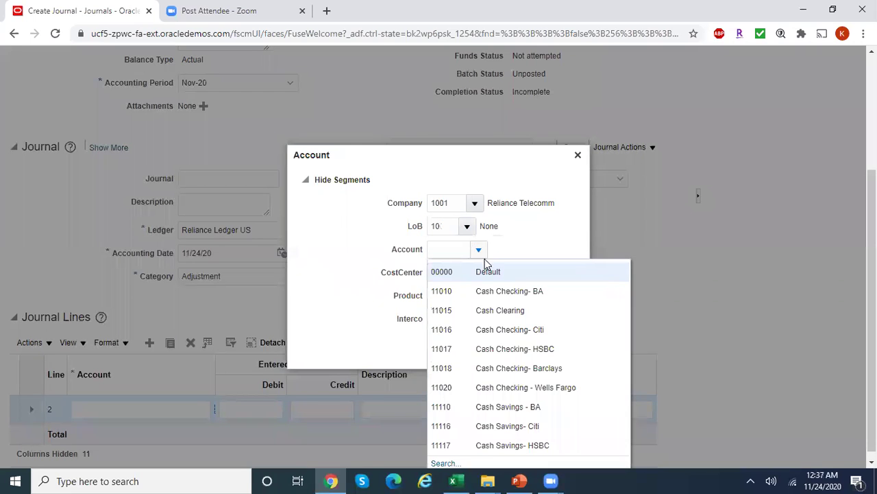
left_click(539, 289)
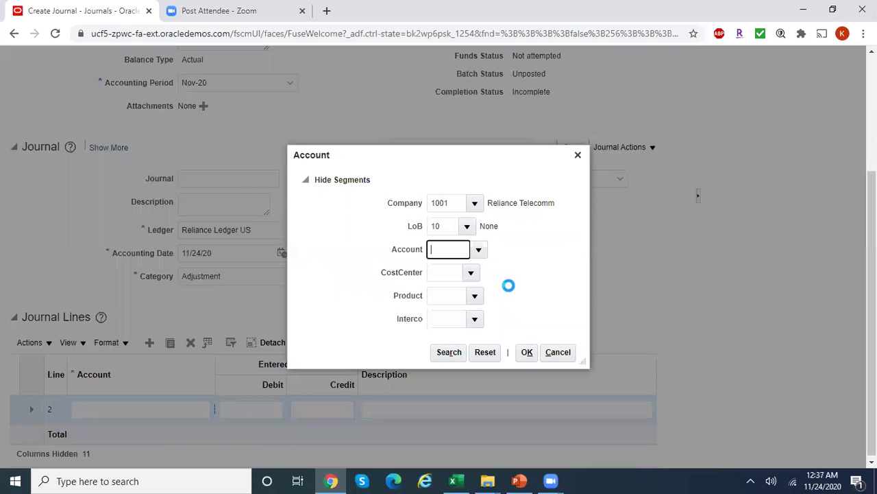
Step: Complete the line 2 account with cost center 112 RandD Mfg, product 0000 and Interco 0000, and submit the combination for validation
left_click(471, 275)
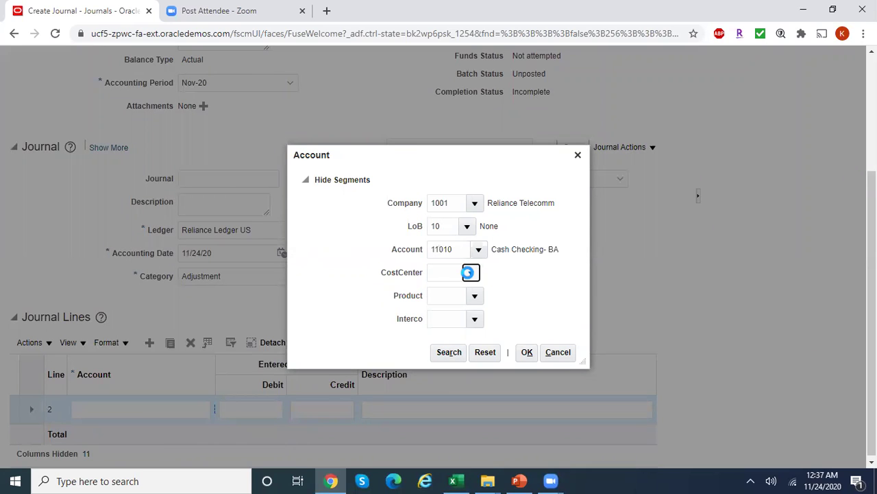
left_click(496, 119)
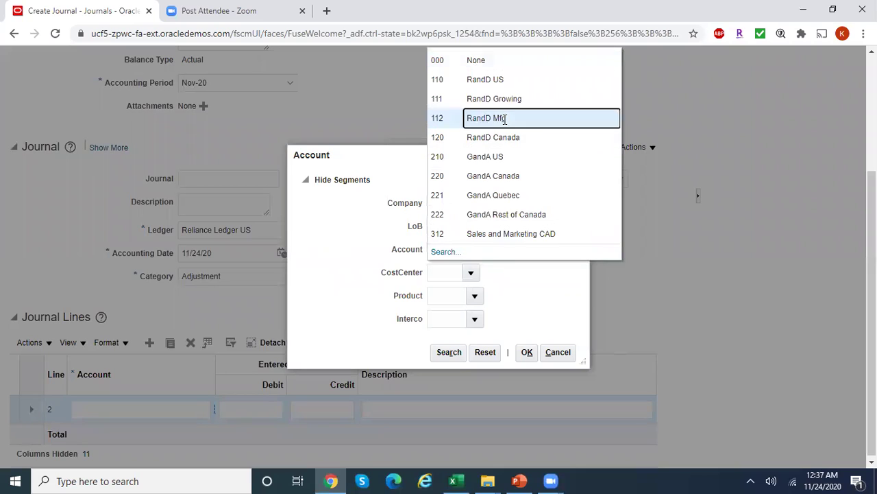
left_click(475, 296)
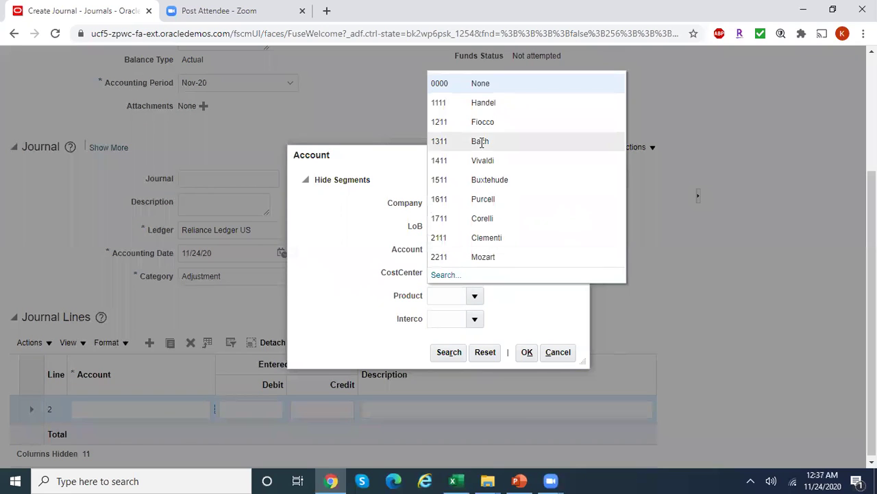
left_click(506, 84)
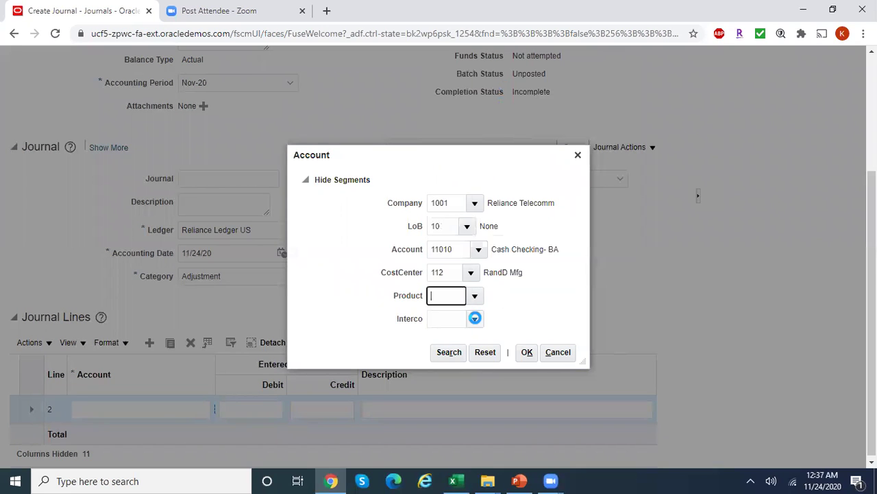
left_click(475, 319)
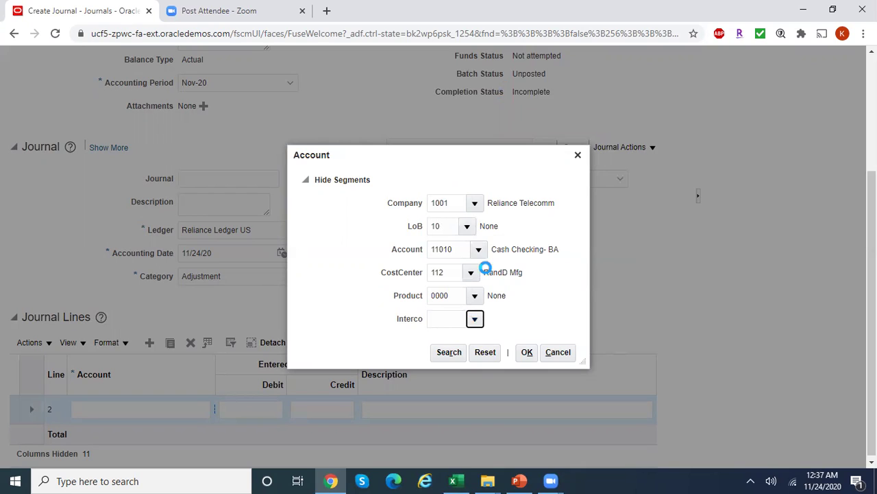
left_click(519, 343)
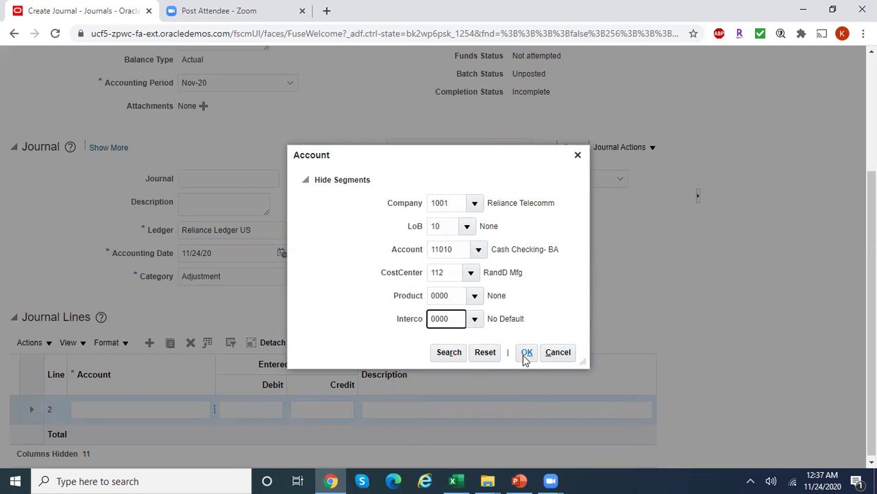
left_click(527, 359)
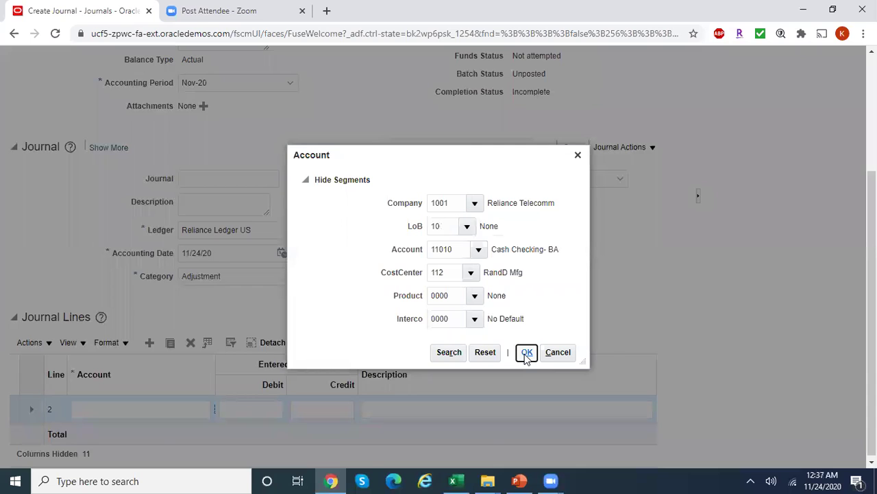